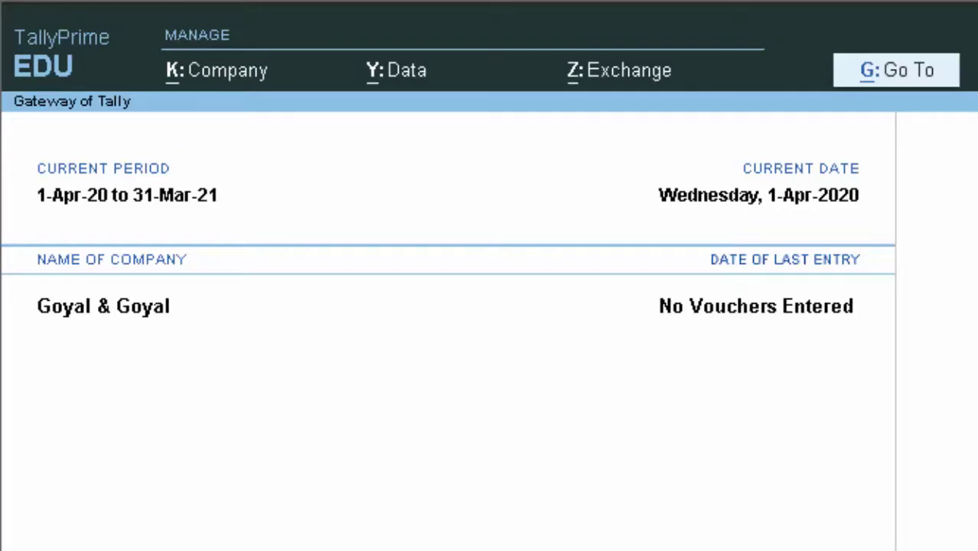
Step: Start a new purchase voucher and enter 90898 as the supplier invoice number
{"action": "key", "text": "v"}
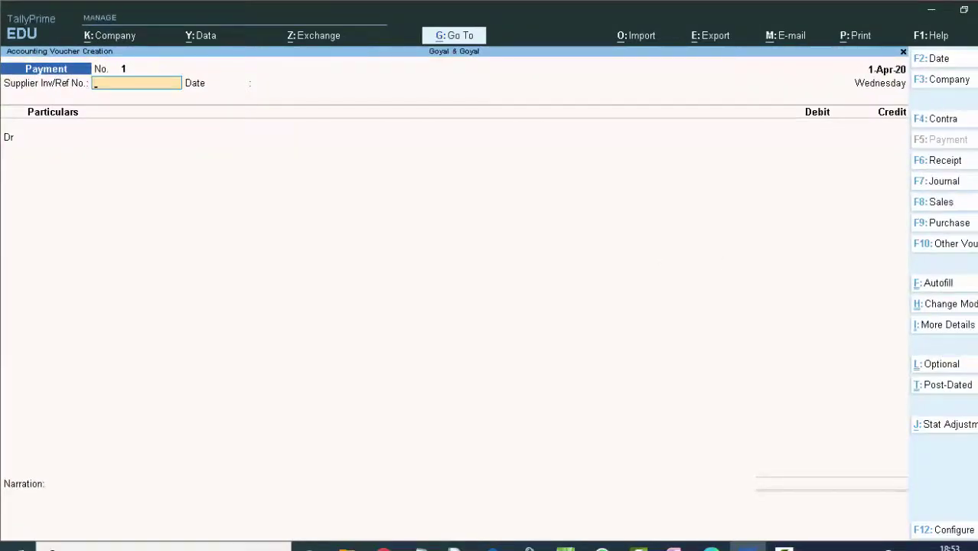
{"action": "left_click", "coordinate": [955, 229]}
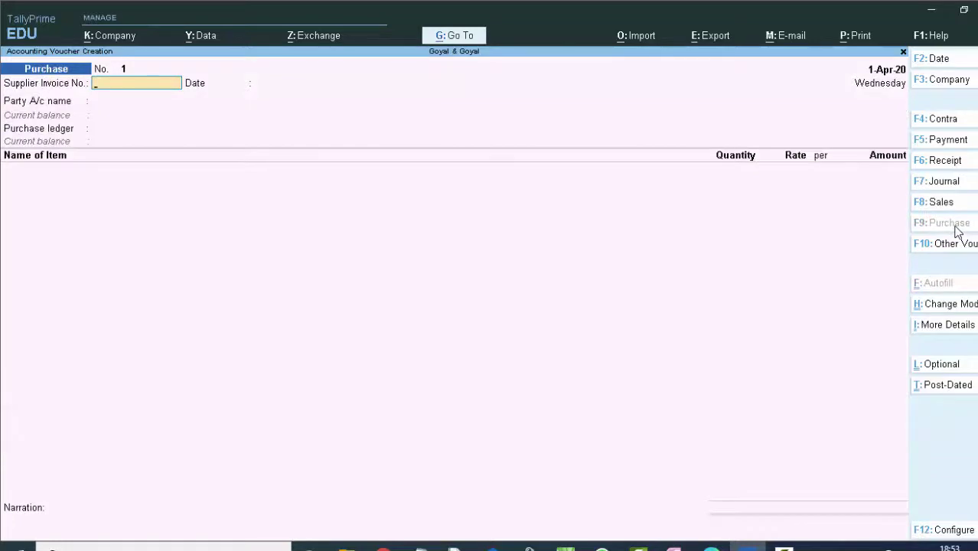
{"action": "type", "text": "90898"}
{"action": "key", "text": "Return"}
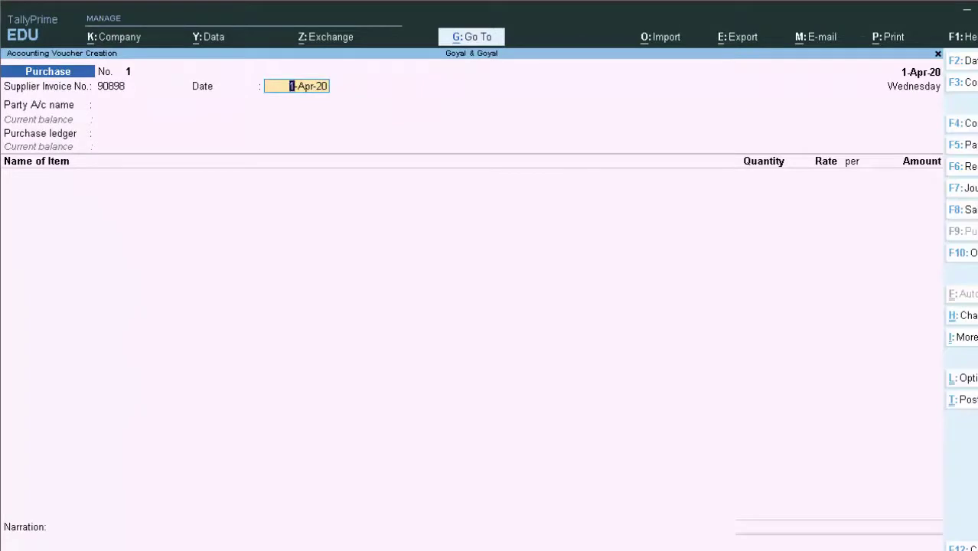
Step: Set the voucher date to 1-11-2020 and accept 1-Apr-20 as the supplier invoice date
{"action": "key", "text": "F2"}
{"action": "type", "text": "1-"}
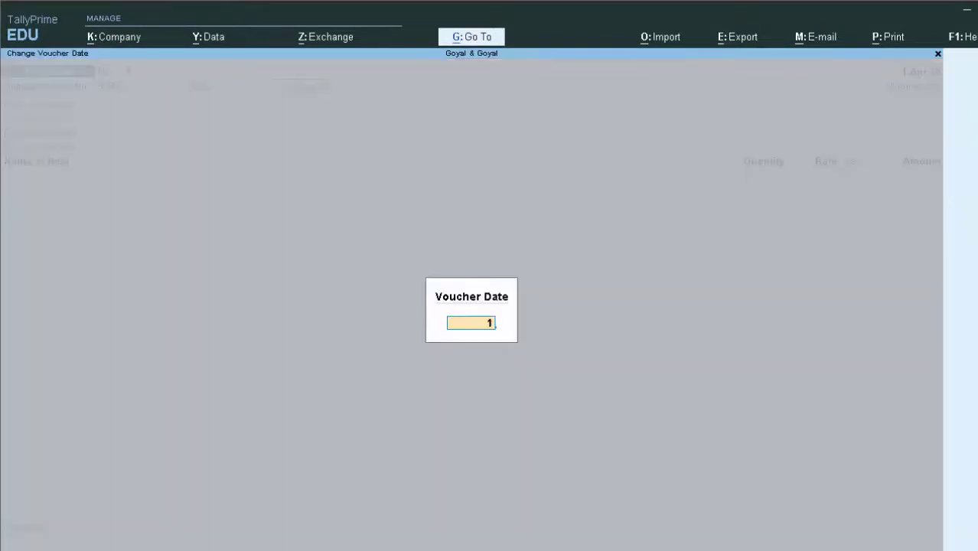
{"action": "type", "text": "11-2"}
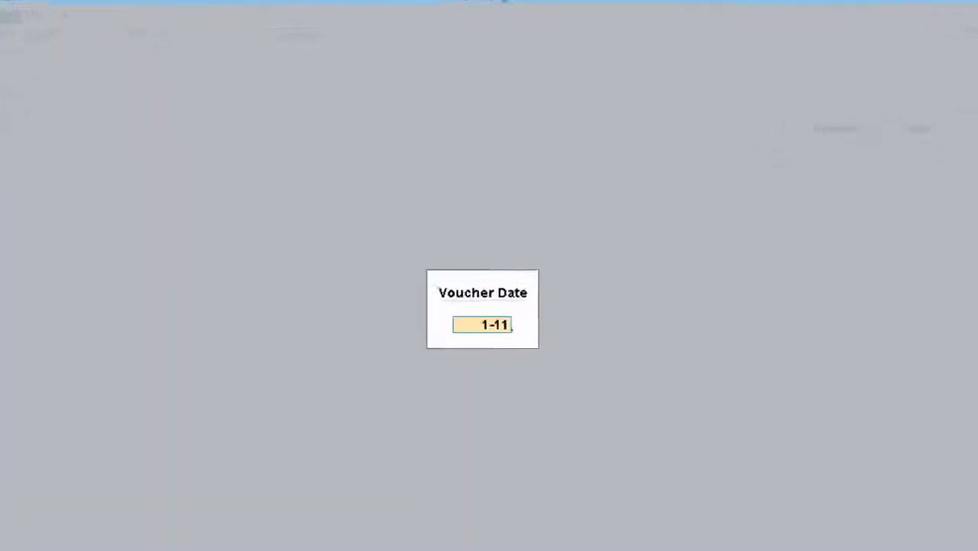
{"action": "type", "text": "020"}
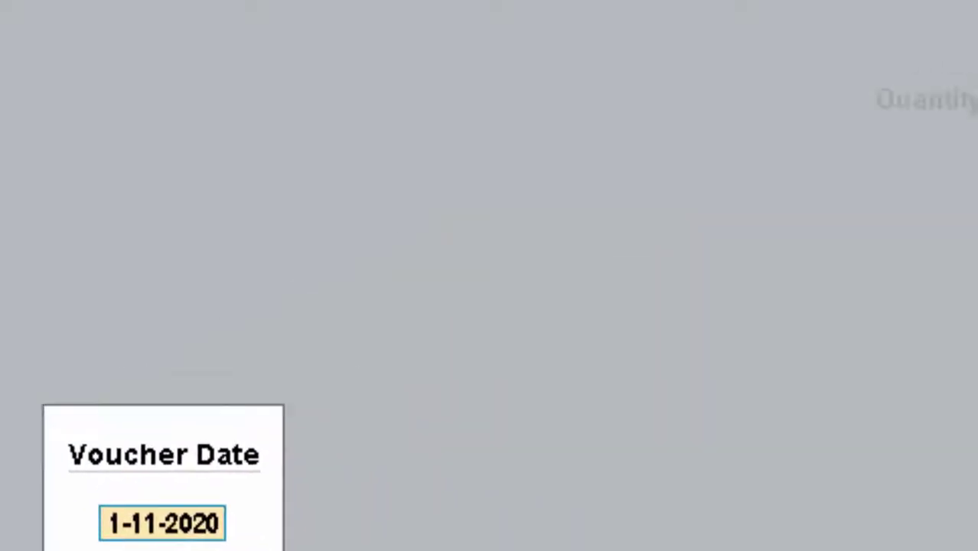
{"action": "key", "text": "Return"}
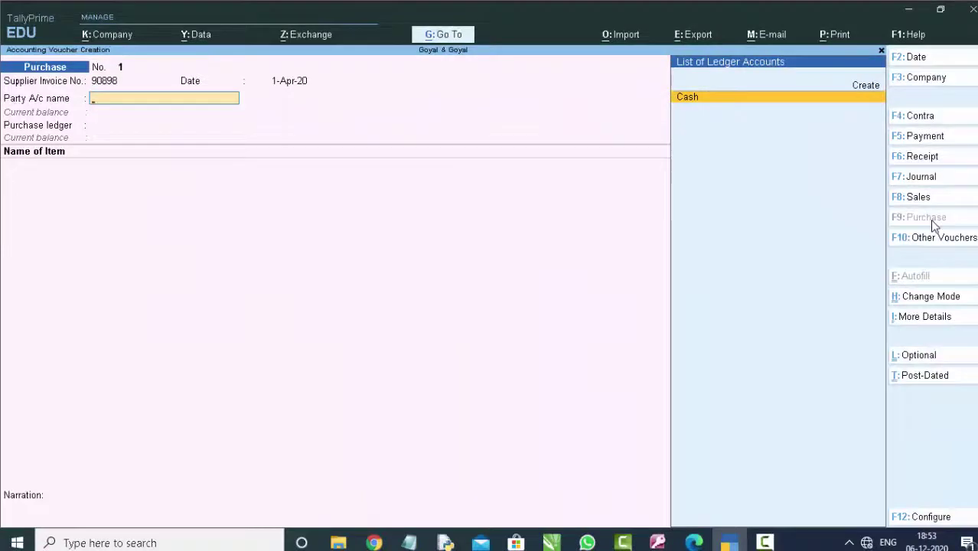
Step: Choose Cash as the party account and leave all receipt details blank
{"action": "key", "text": "Return"}
{"action": "key", "text": "Return"}
{"action": "key", "text": "Return"}
{"action": "key", "text": "Return"}
{"action": "key", "text": "Return"}
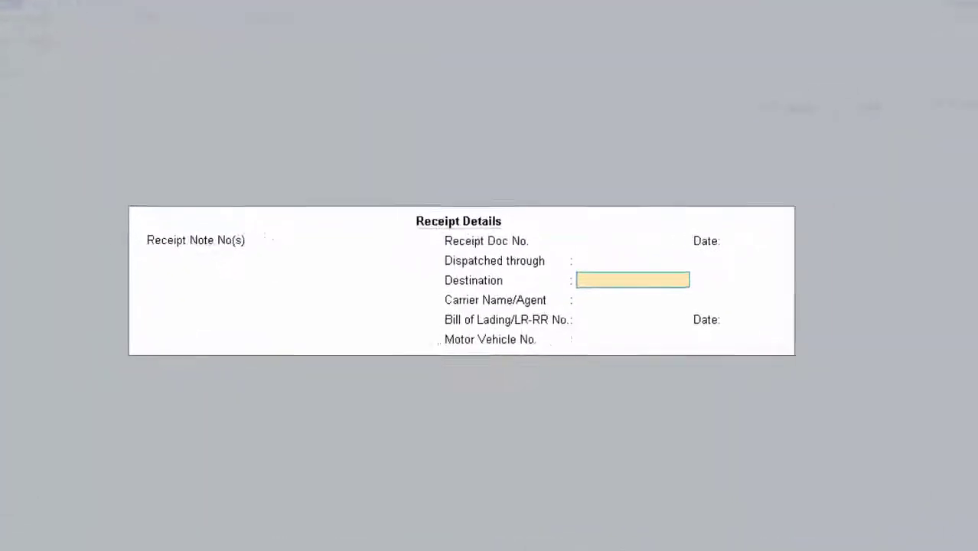
{"action": "key", "text": "Return"}
{"action": "key", "text": "Return"}
{"action": "key", "text": "Return"}
{"action": "key", "text": "Return"}
{"action": "key", "text": "Return"}
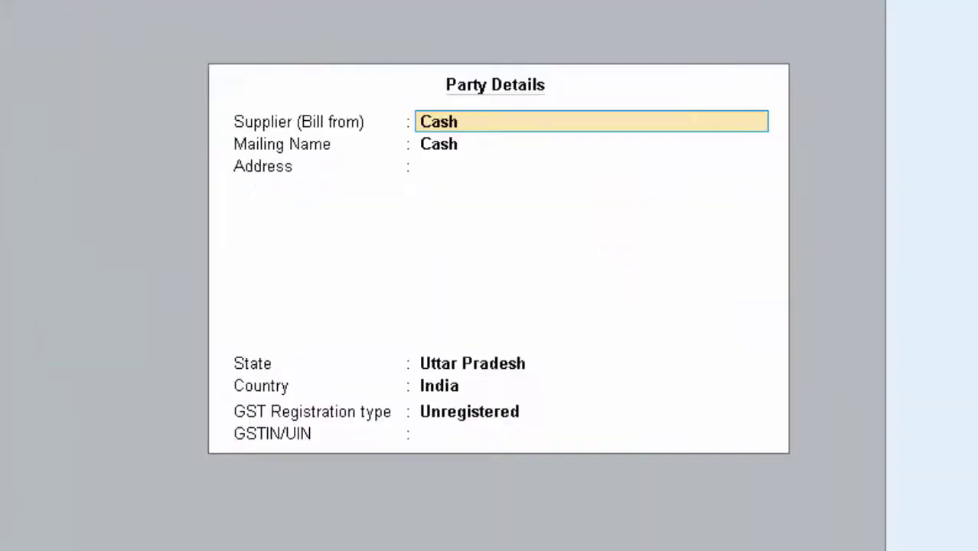
Step: Accept the party details with Cash as supplier, state Uttar Pradesh, country India and GST registration type Unregistered
{"action": "key", "text": "Return"}
{"action": "key", "text": "Return"}
{"action": "key", "text": "Return"}
{"action": "key", "text": "Return"}
{"action": "key", "text": "Return"}
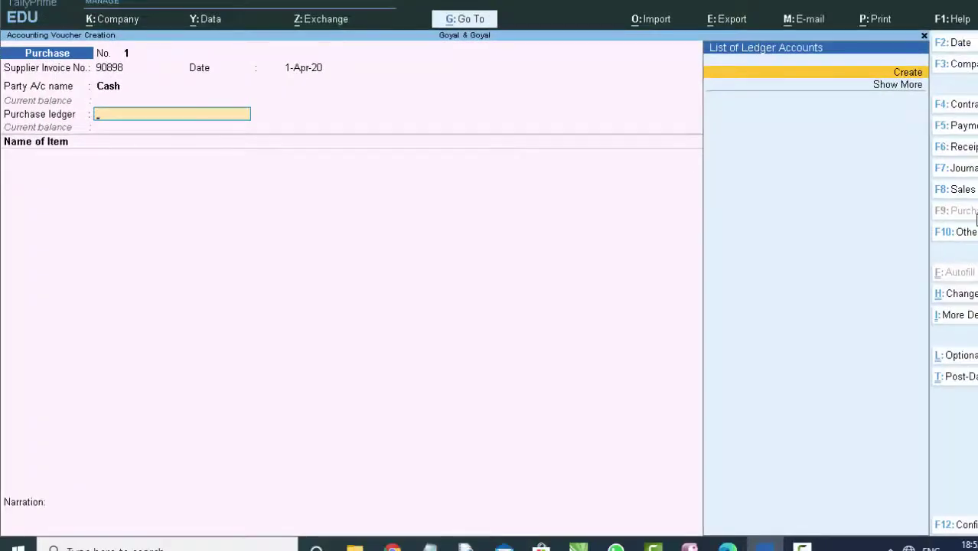
Step: Begin creating a ledger named Purchase A/c from the purchase ledger field, without an alias or additional language
{"action": "key", "text": "alt+c"}
{"action": "type", "text": "Pu"}
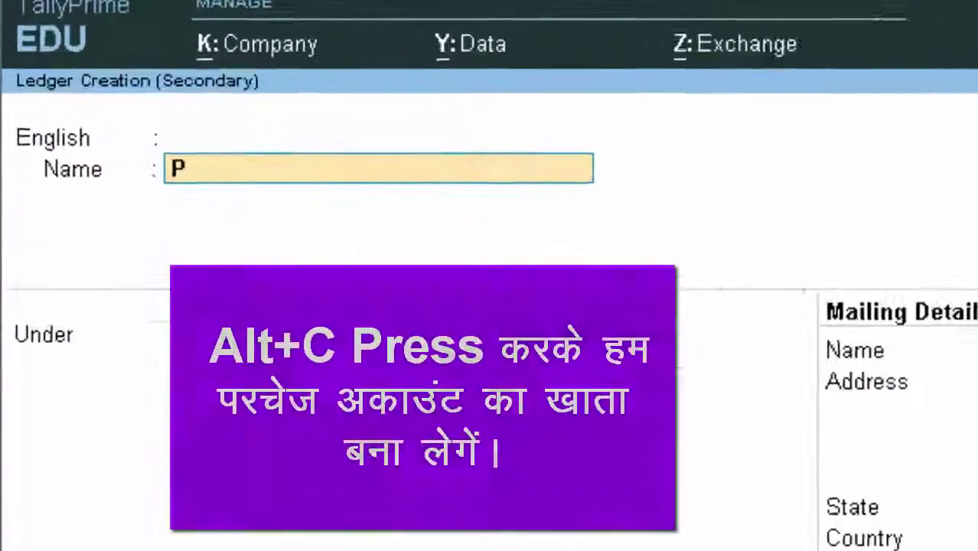
{"action": "type", "text": "rch"}
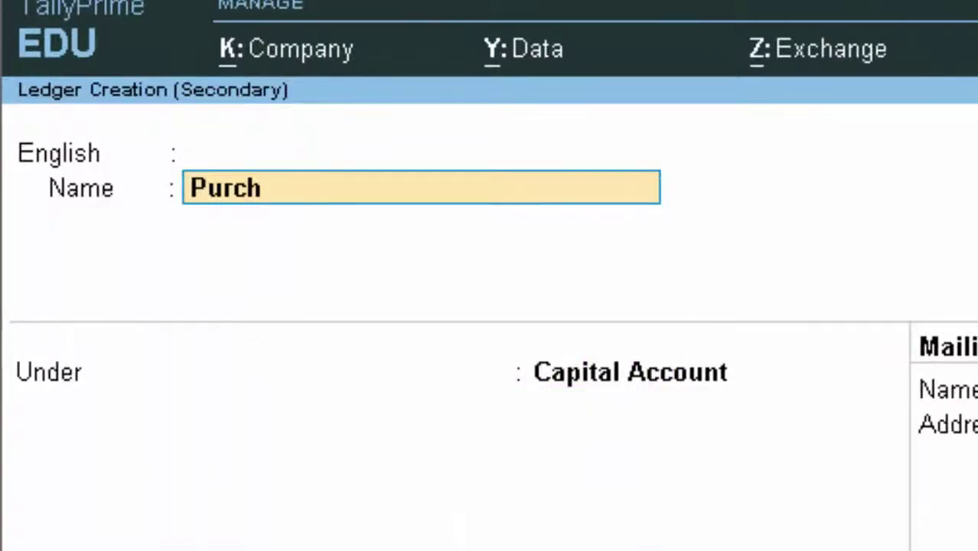
{"action": "type", "text": "ase a/c"}
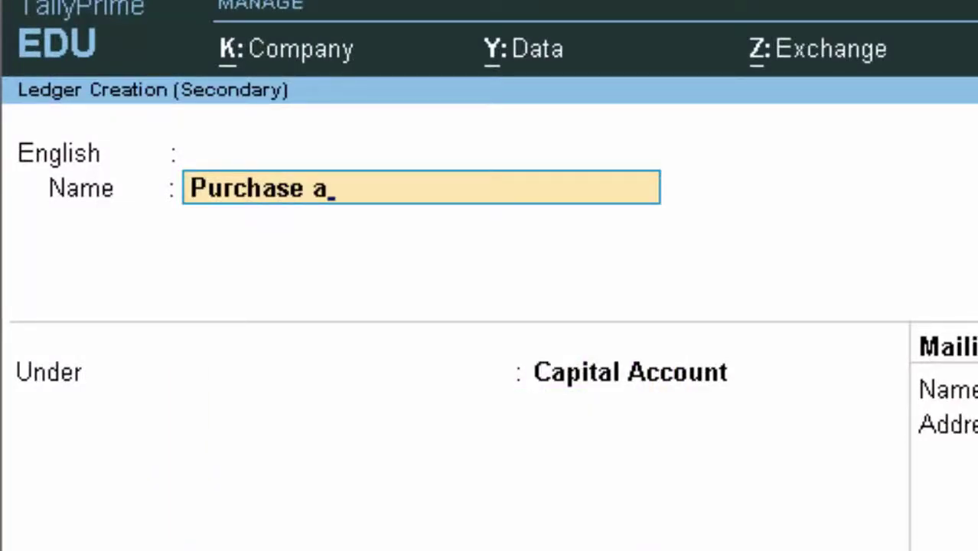
{"action": "key", "text": "Return"}
{"action": "key", "text": "Return"}
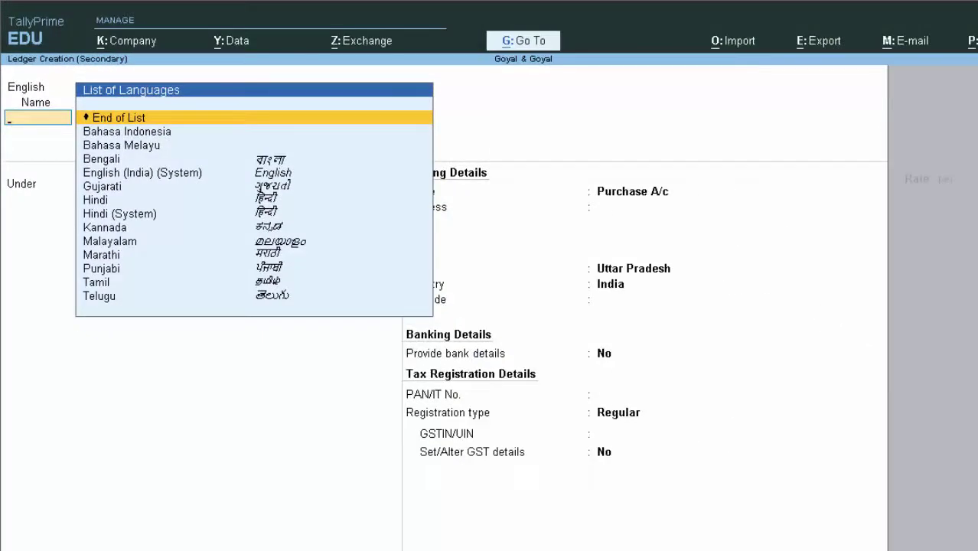
{"action": "key", "text": "Return"}
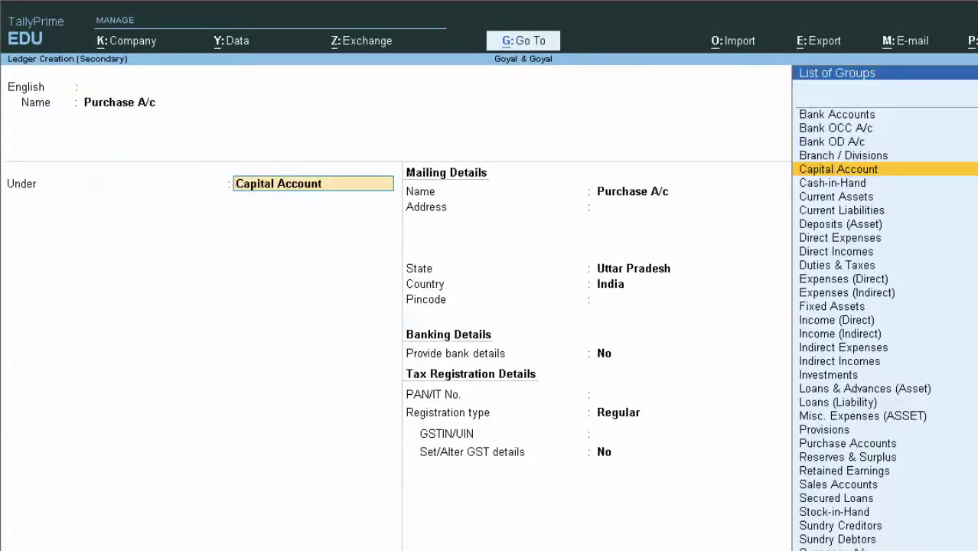
Step: Group the Purchase A/c ledger under Purchase Accounts, keep ledger type Not Applicable and GST Applicable, and save it into the voucher
{"action": "type", "text": "P"}
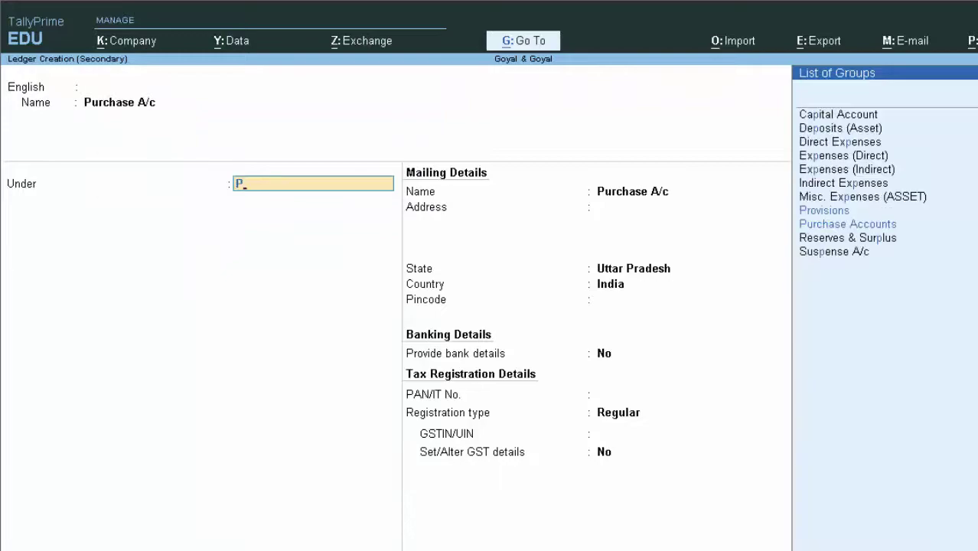
{"action": "key", "text": "Down"}
{"action": "key", "text": "Return"}
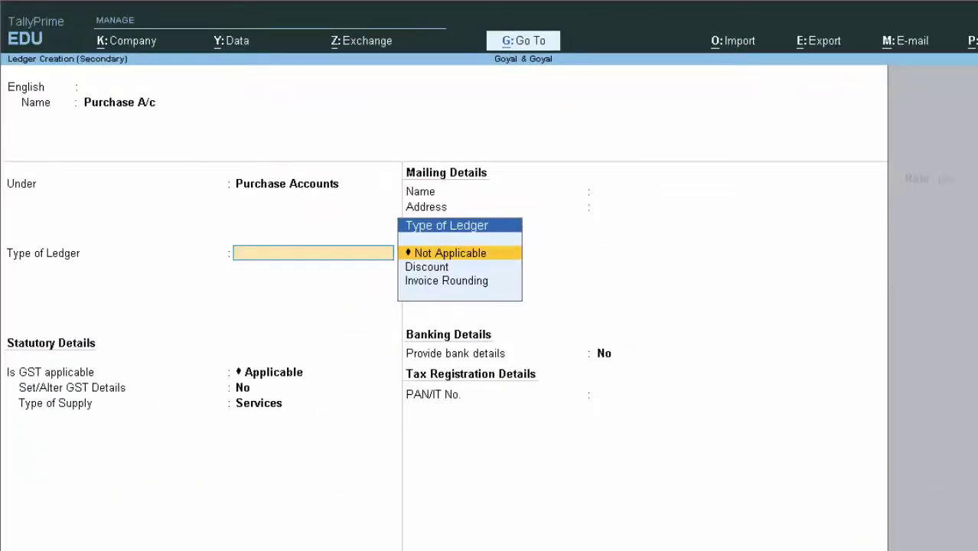
{"action": "key", "text": "Return"}
{"action": "key", "text": "Return"}
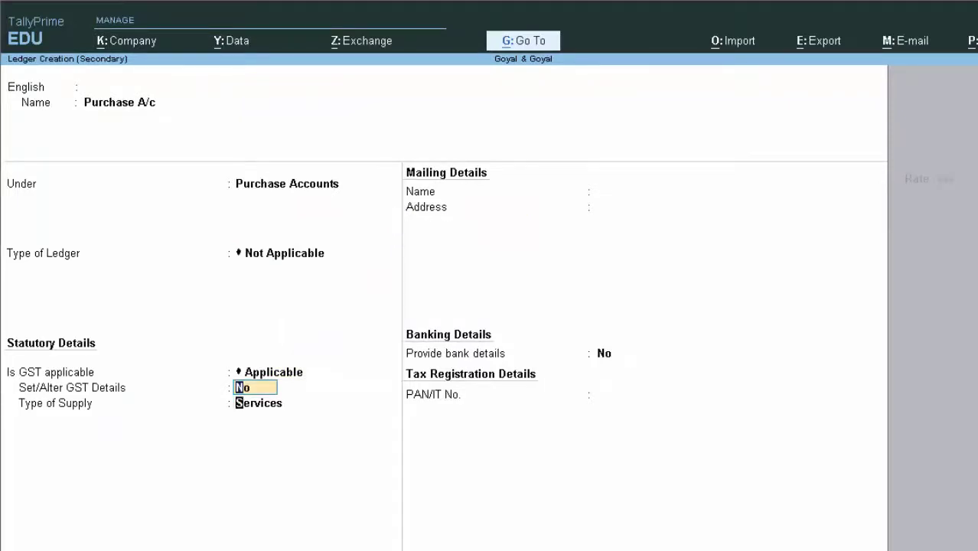
{"action": "key", "text": "Return"}
{"action": "key", "text": "Return"}
{"action": "key", "text": "Return"}
{"action": "key", "text": "Return"}
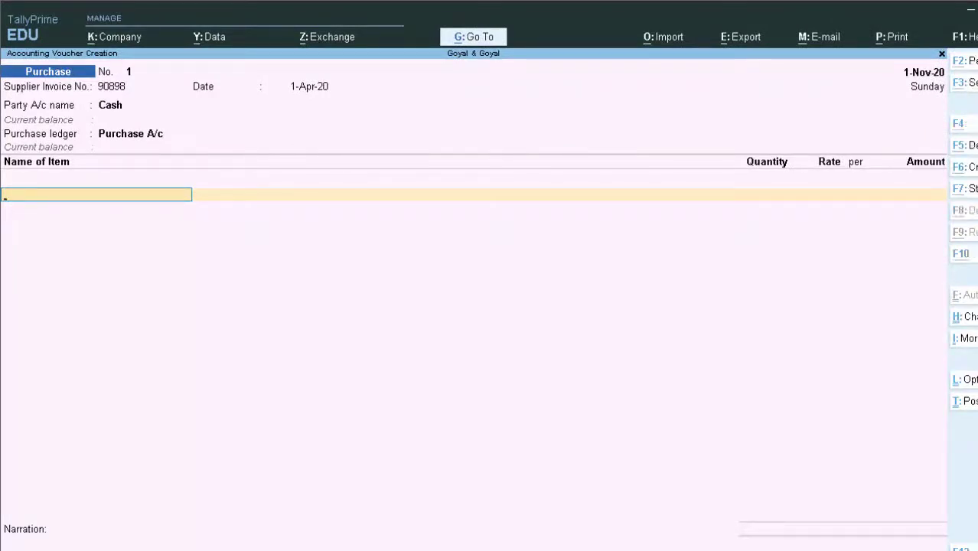
Step: Begin creating a stock item named Book of Science from the voucher's item line, without an alias or additional language
{"action": "key", "text": "alt+c"}
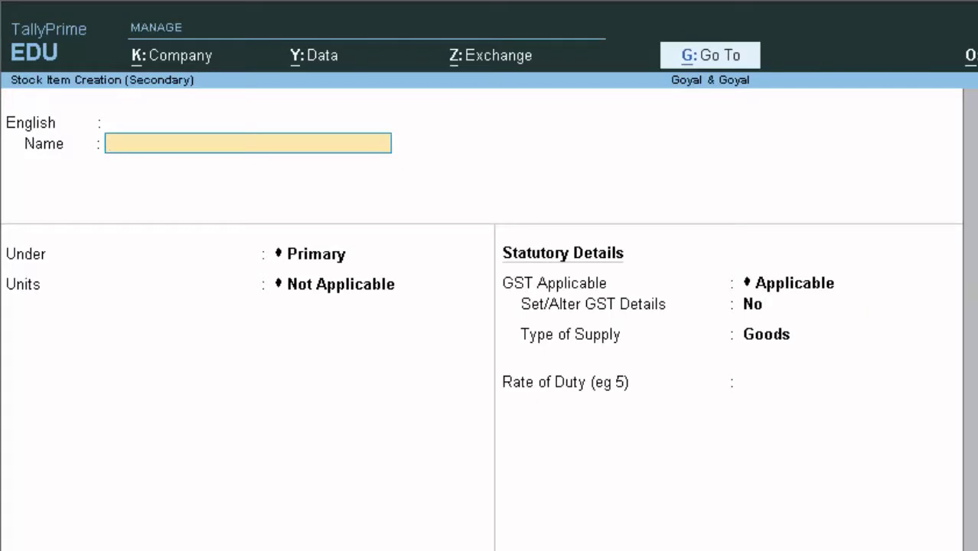
{"action": "type", "text": "Book of S"}
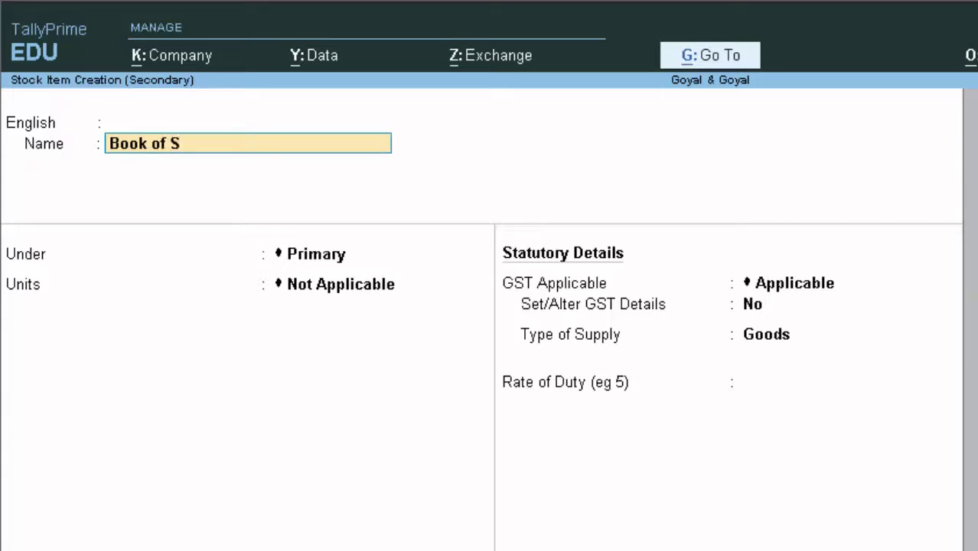
{"action": "type", "text": "cience"}
{"action": "key", "text": "Return"}
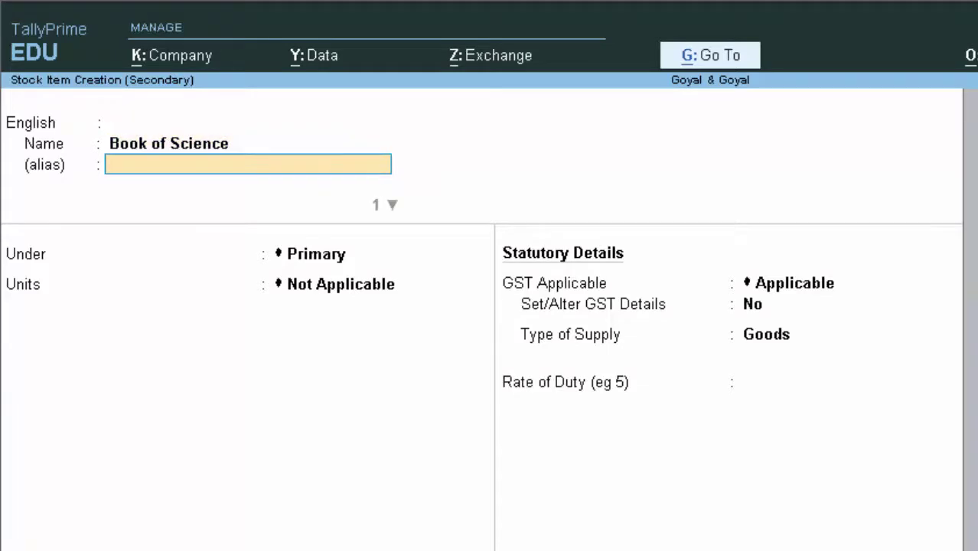
{"action": "key", "text": "Return"}
{"action": "key", "text": "Return"}
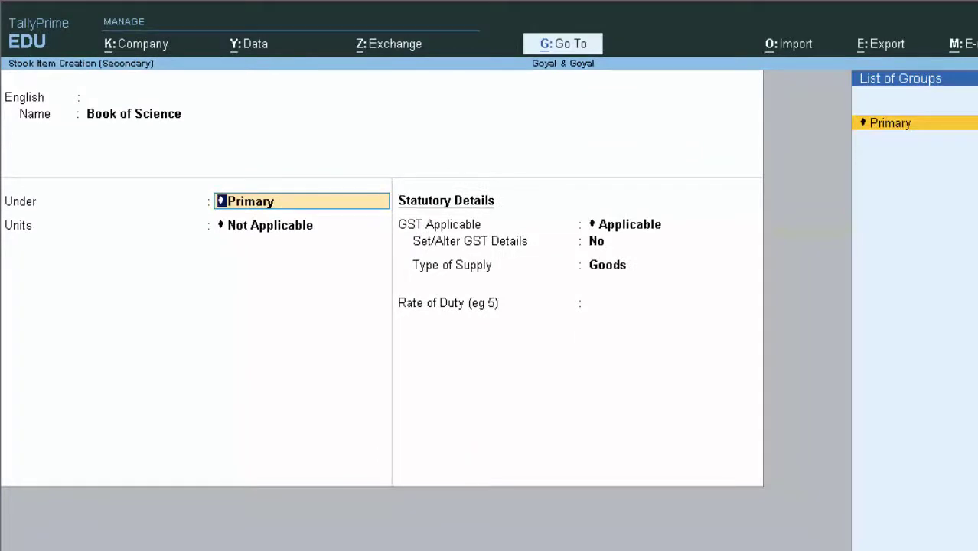
Step: Save the Book of Science item under Primary with units Not Applicable, GST Applicable, supply type Goods and a duty rate of 0
{"action": "key", "text": "Return"}
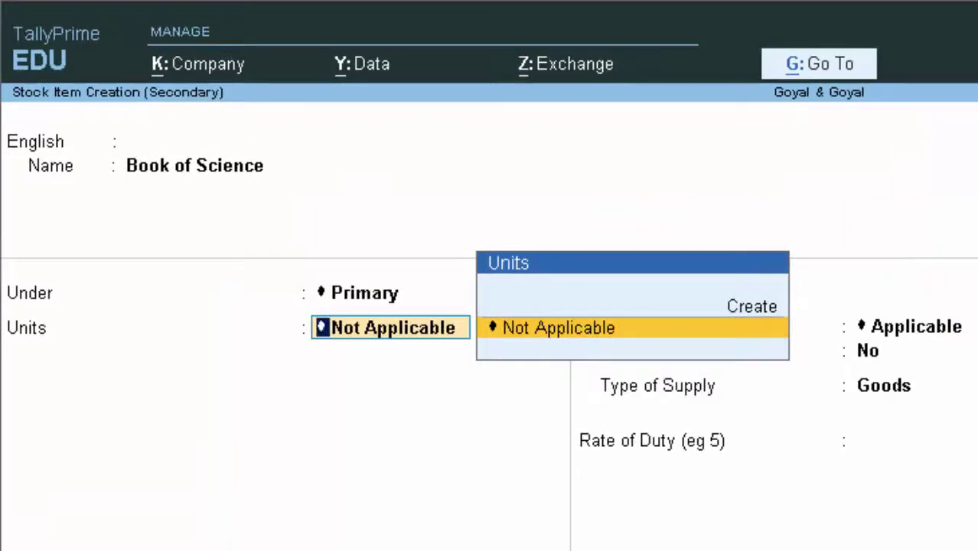
{"action": "key", "text": "Return"}
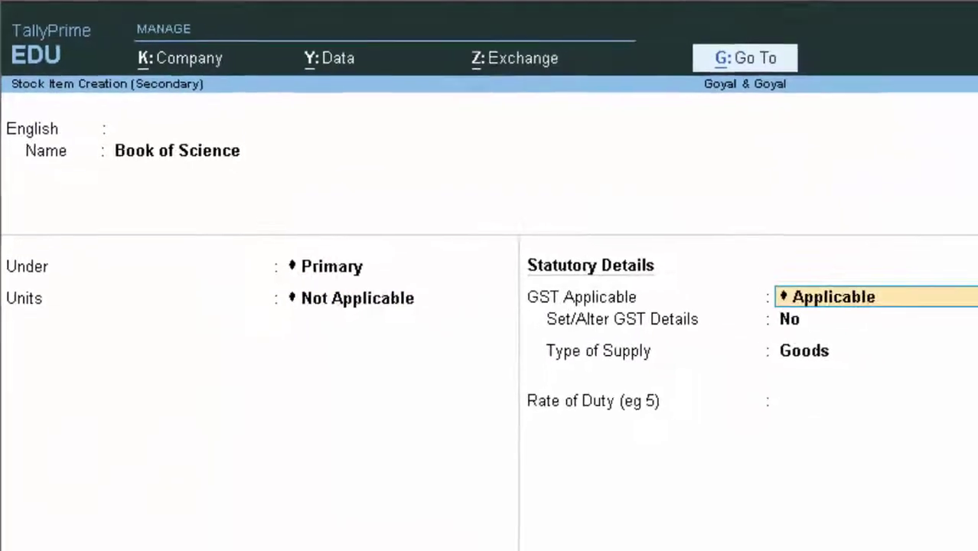
{"action": "key", "text": "Return"}
{"action": "key", "text": "Return"}
{"action": "key", "text": "Return"}
{"action": "key", "text": "Return"}
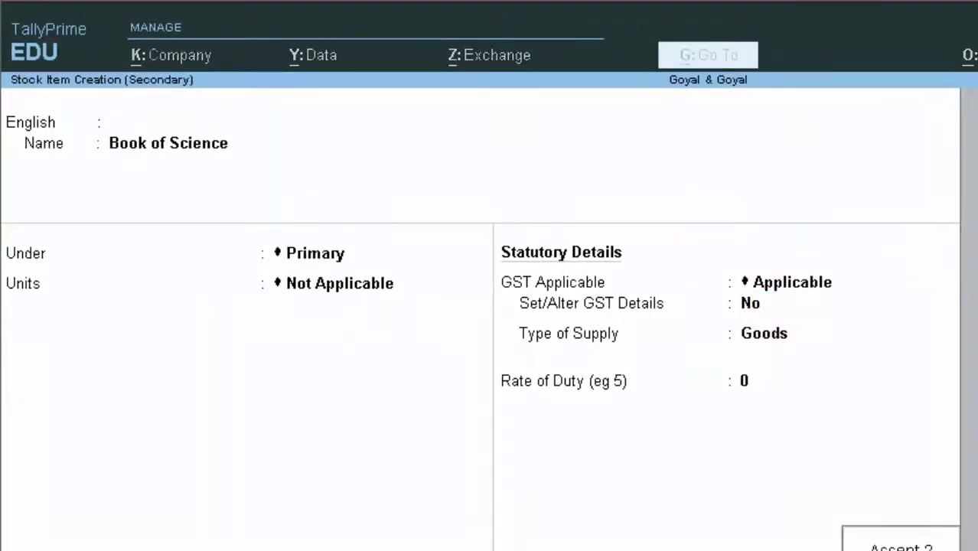
{"action": "key", "text": "Return"}
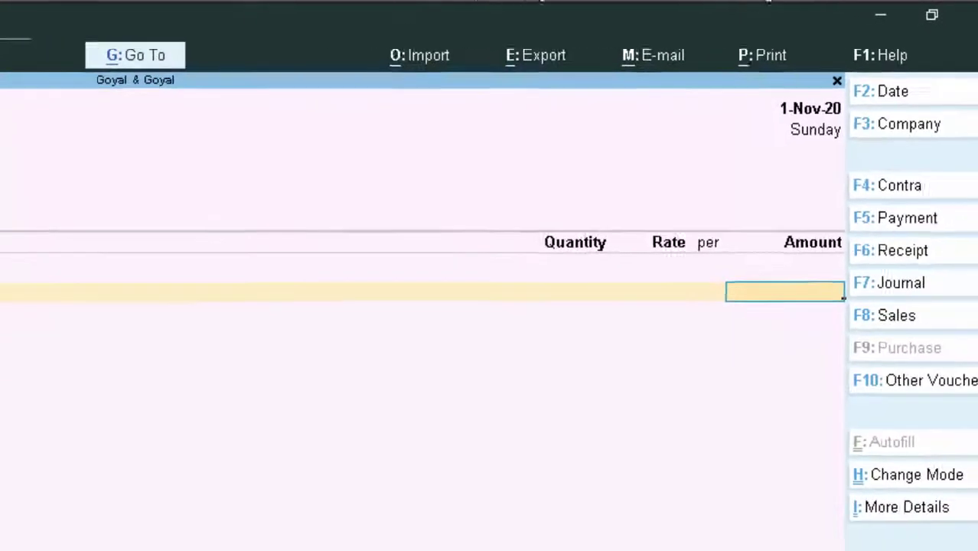
{"action": "left_click", "coordinate": [49, 192]}
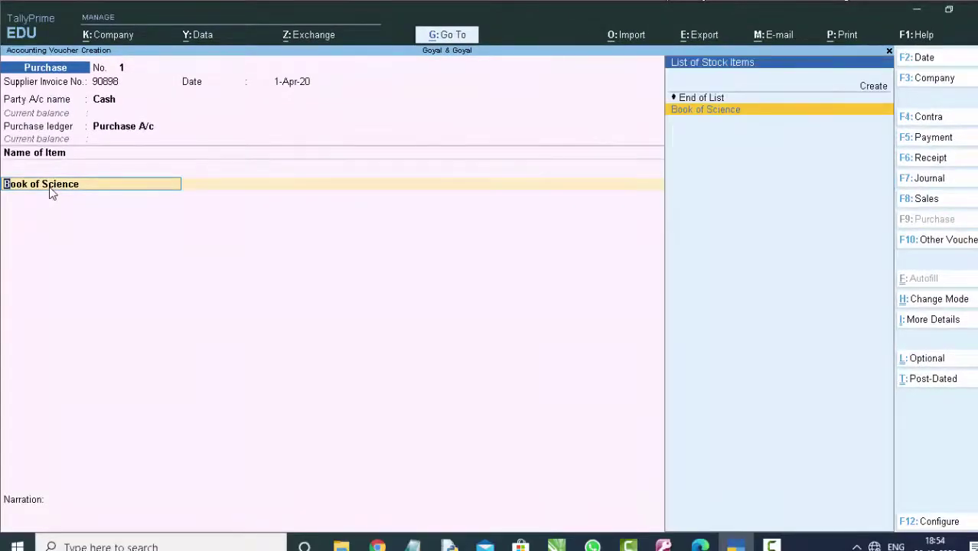
{"action": "key", "text": "Return"}
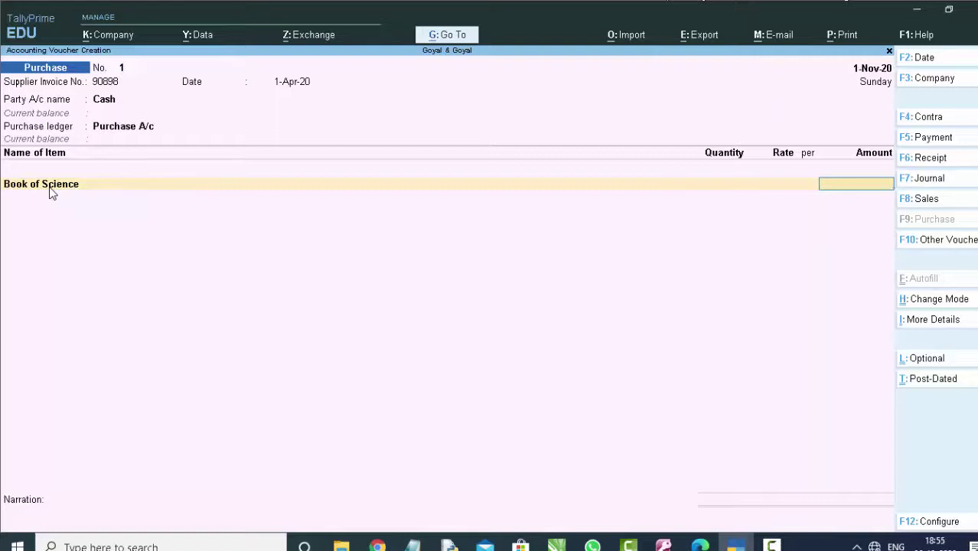
{"action": "left_click", "coordinate": [49, 192]}
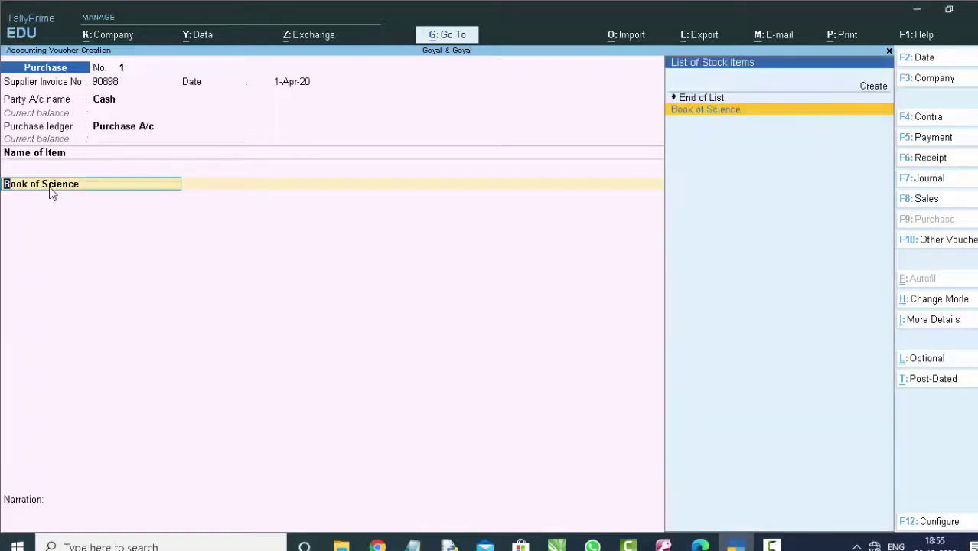
{"action": "key", "text": "Return"}
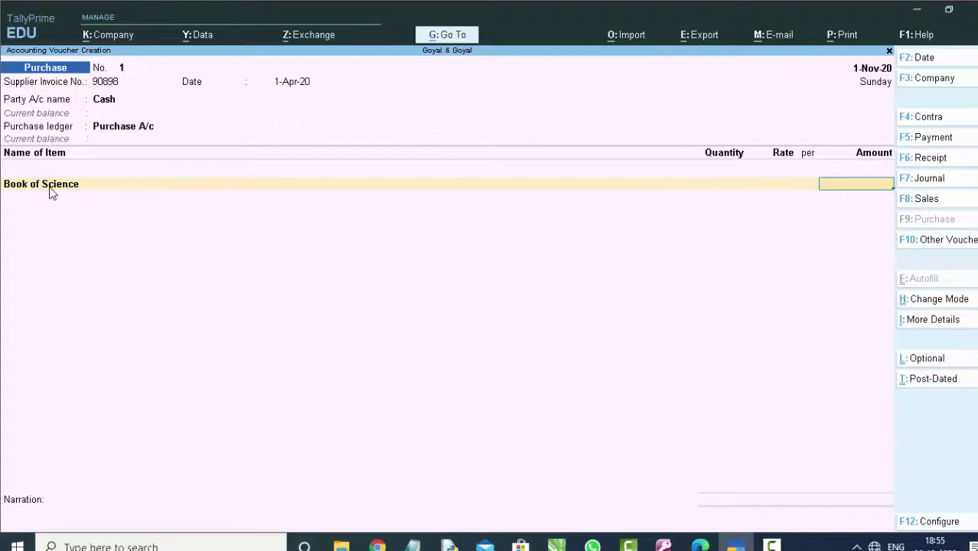
{"action": "left_click", "coordinate": [49, 191]}
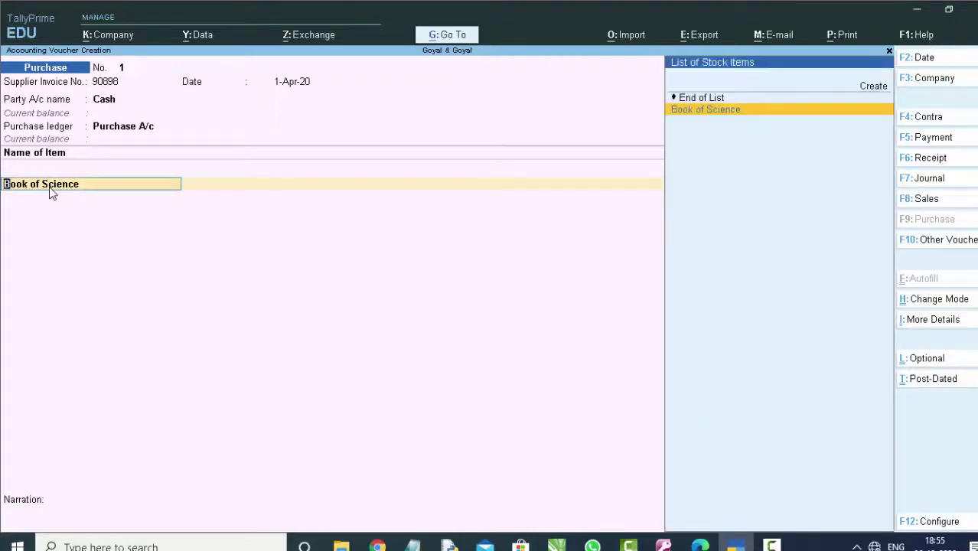
Step: Clear the item from the purchase voucher's first line and quit the voucher without saving
{"action": "key", "text": "BackSpace"}
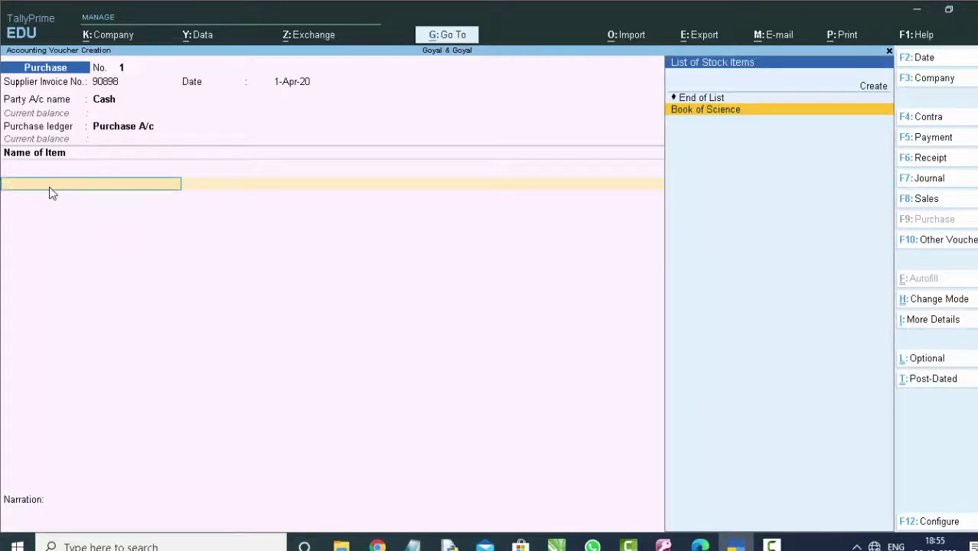
{"action": "key", "text": "Escape"}
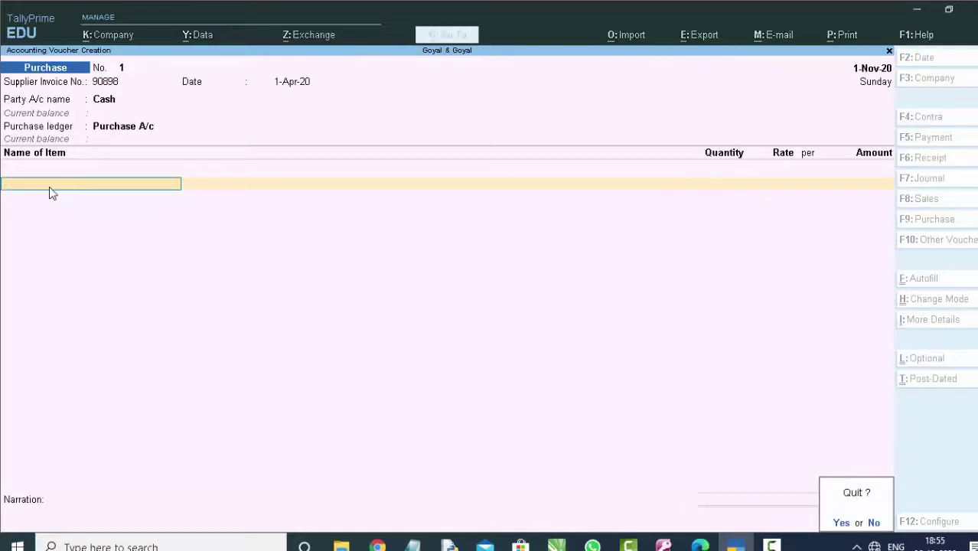
{"action": "key", "text": "y"}
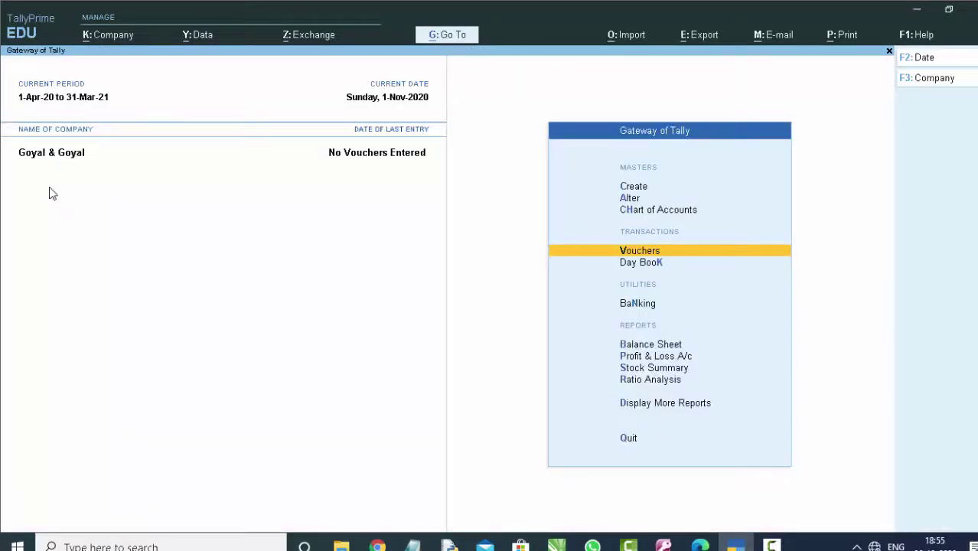
Step: Open the Book of Science stock item for alteration from the inventory masters
{"action": "key", "text": "Up"}
{"action": "key", "text": "Up"}
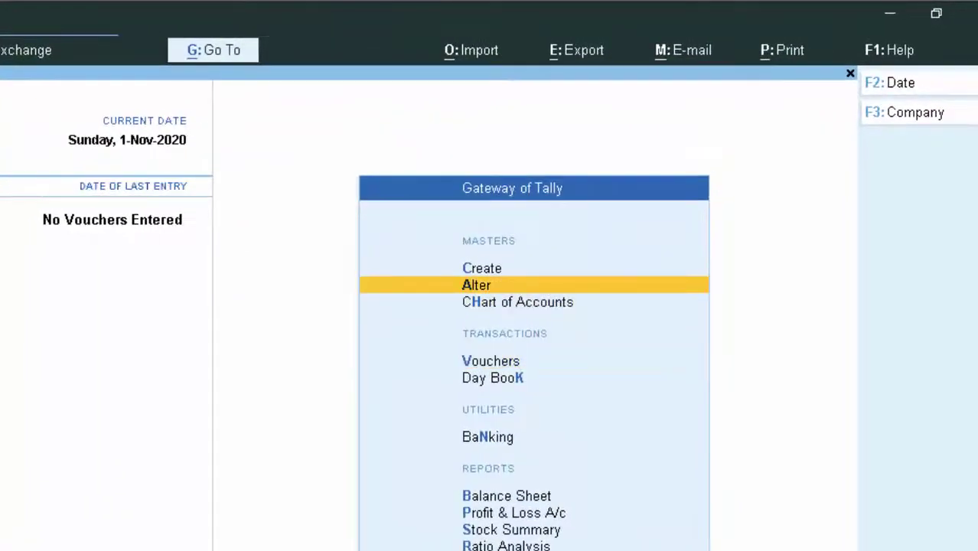
{"action": "key", "text": "Return"}
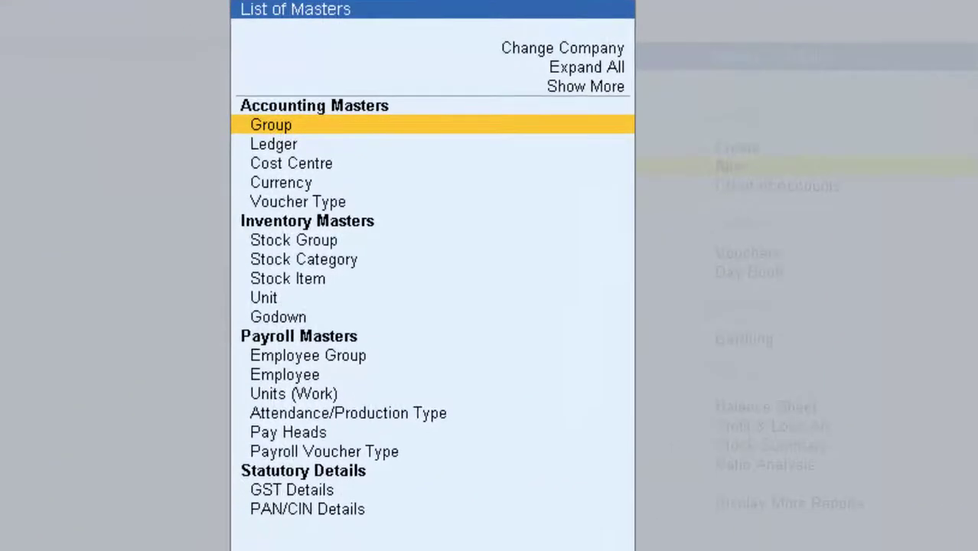
{"action": "key", "text": "Down"}
{"action": "key", "text": "Down"}
{"action": "key", "text": "Down"}
{"action": "key", "text": "Down"}
{"action": "key", "text": "Down"}
{"action": "key", "text": "Down"}
{"action": "key", "text": "Down"}
{"action": "key", "text": "Down"}
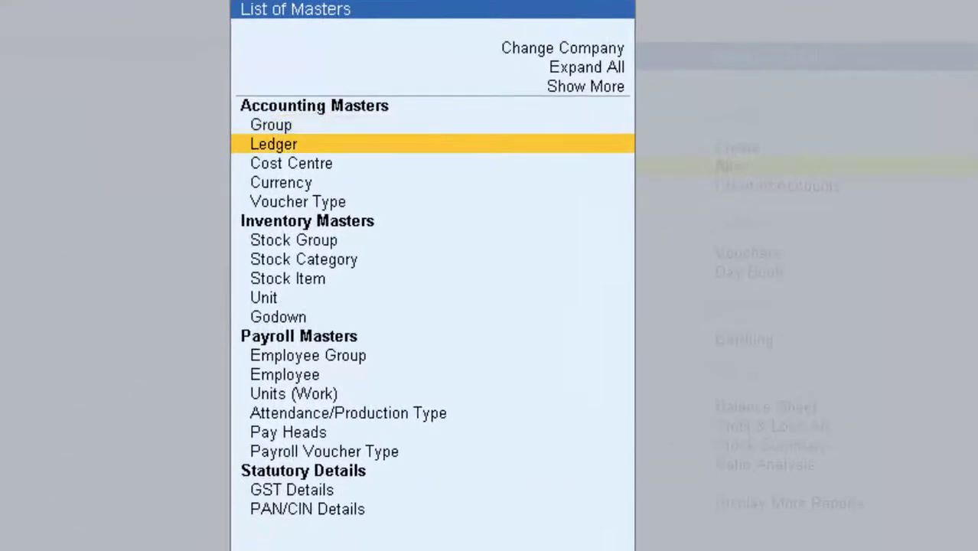
{"action": "key", "text": "Return"}
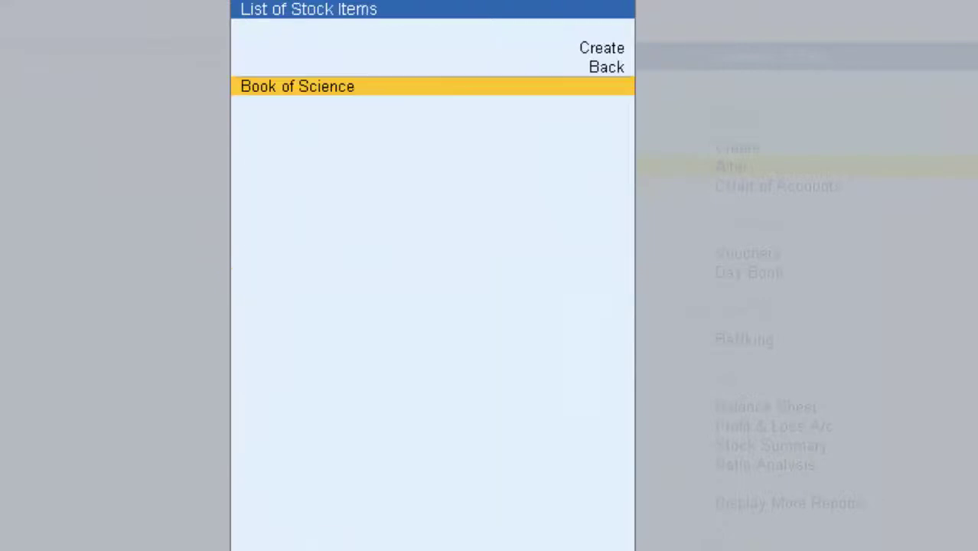
{"action": "key", "text": "Return"}
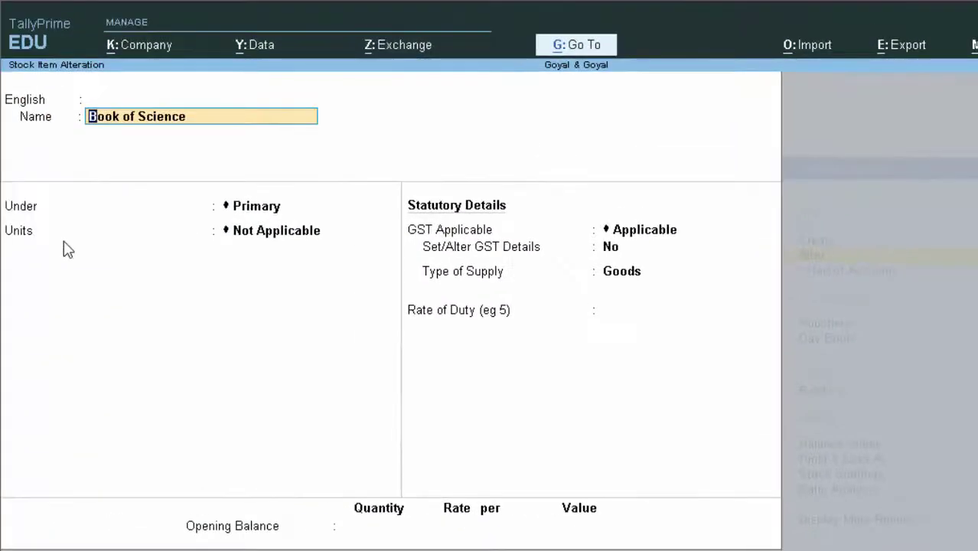
Step: Begin a new simple unit from the item's Units field, with symbol itm and formal name lem
{"action": "key", "text": "Return"}
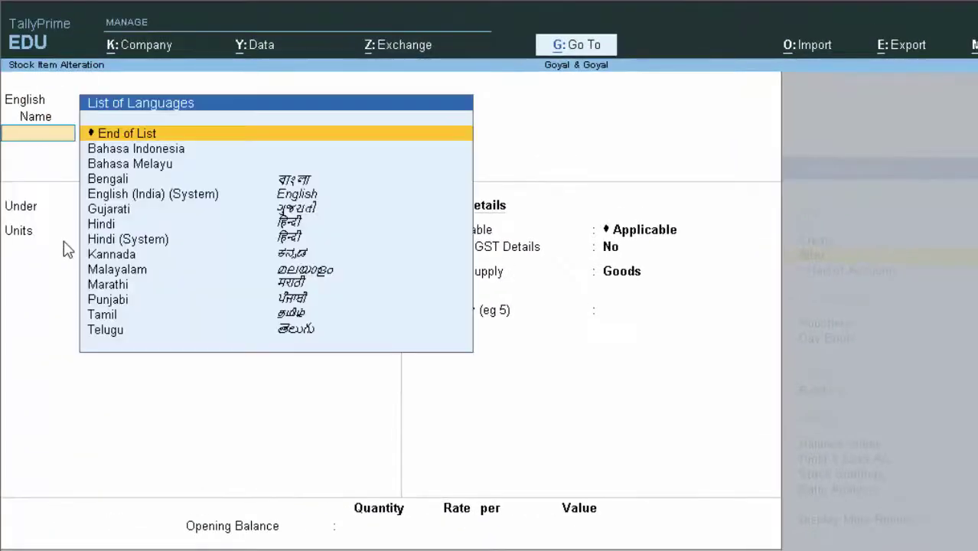
{"action": "key", "text": "Return"}
{"action": "key", "text": "Return"}
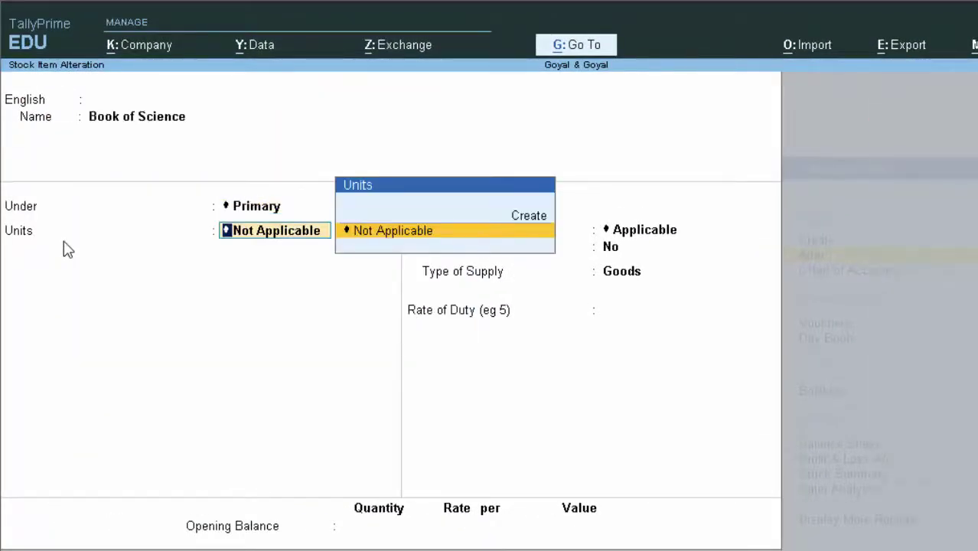
{"action": "key", "text": "alt+c"}
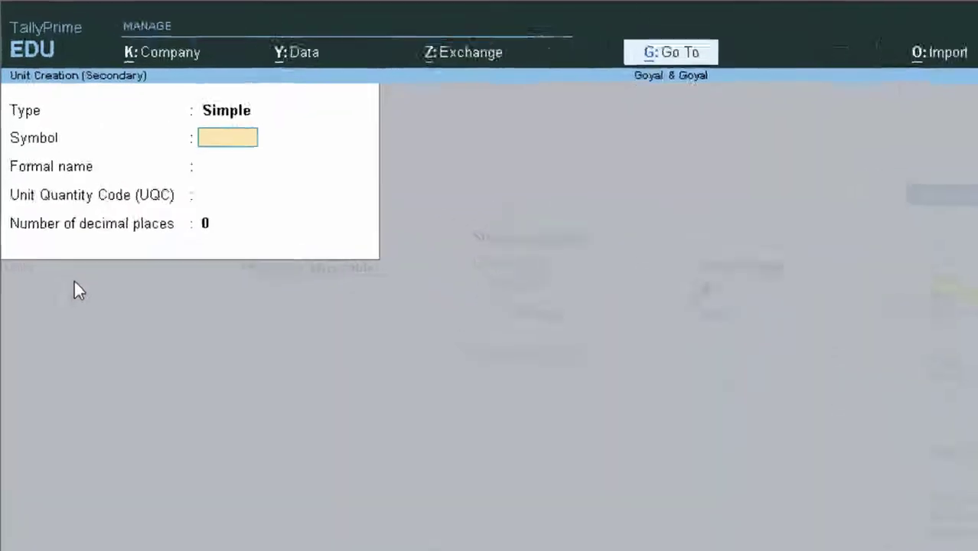
{"action": "type", "text": "it"}
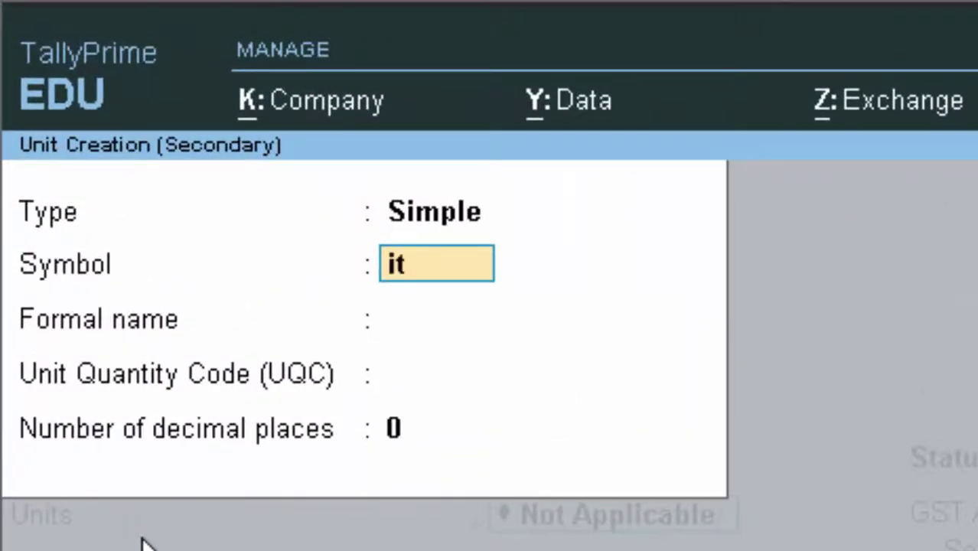
{"action": "type", "text": "m"}
{"action": "key", "text": "Return"}
{"action": "type", "text": "le"}
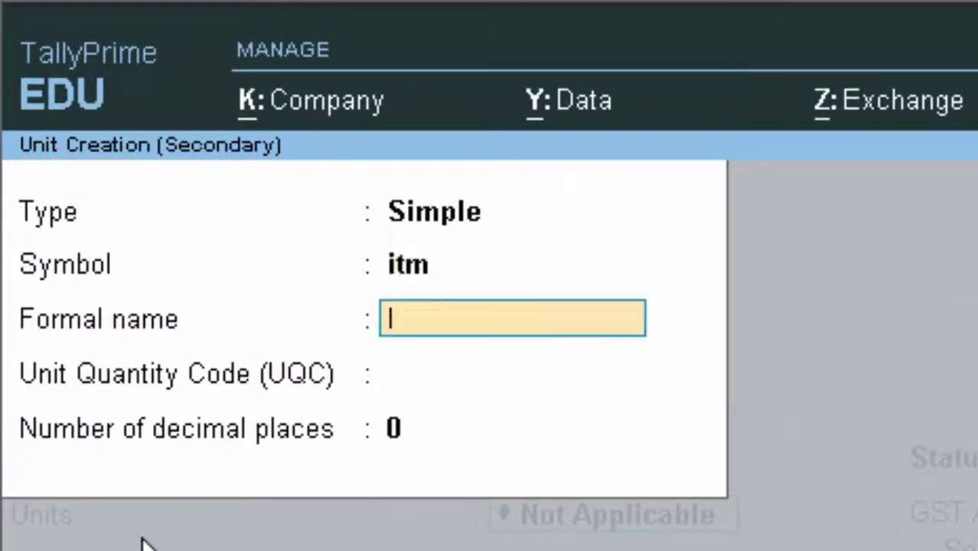
{"action": "type", "text": "m"}
{"action": "key", "text": "Return"}
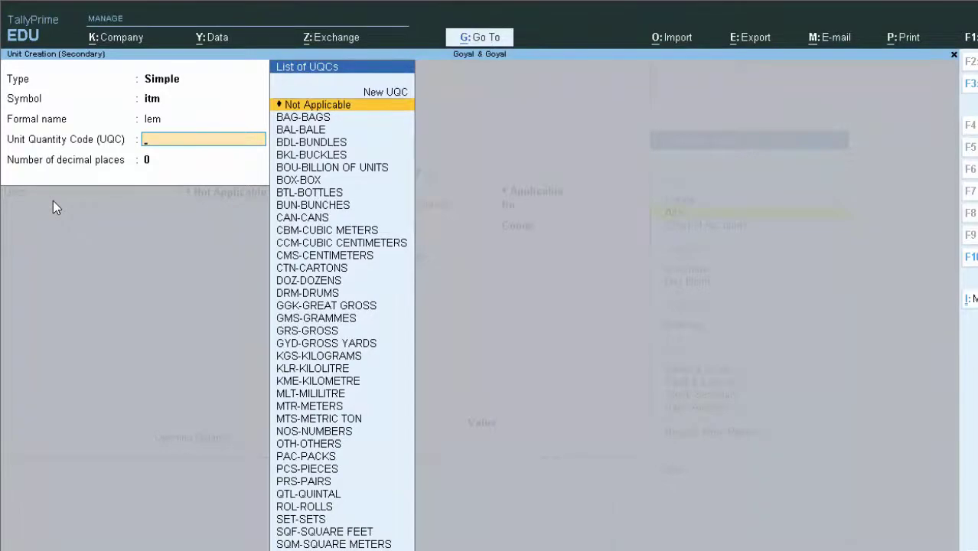
Step: Set the unit quantity code to PCS-PIECES with 0 decimal places and save the unit into the stock item
{"action": "type", "text": "p"}
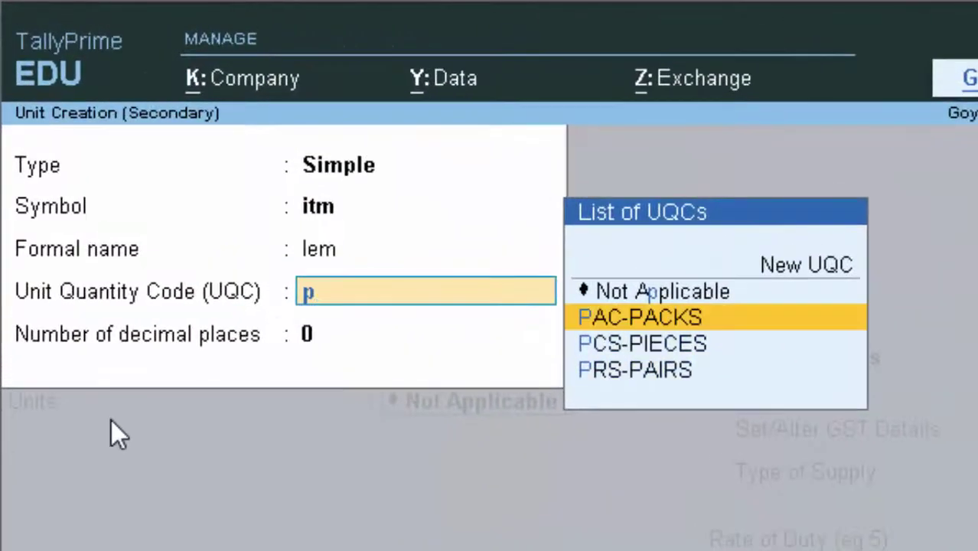
{"action": "key", "text": "Down"}
{"action": "key", "text": "Return"}
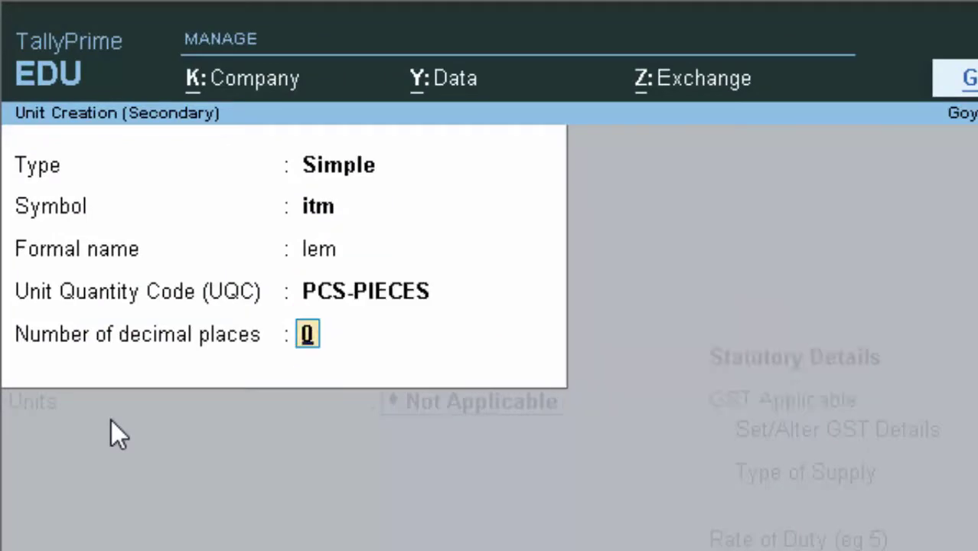
{"action": "key", "text": "Return"}
{"action": "key", "text": "Return"}
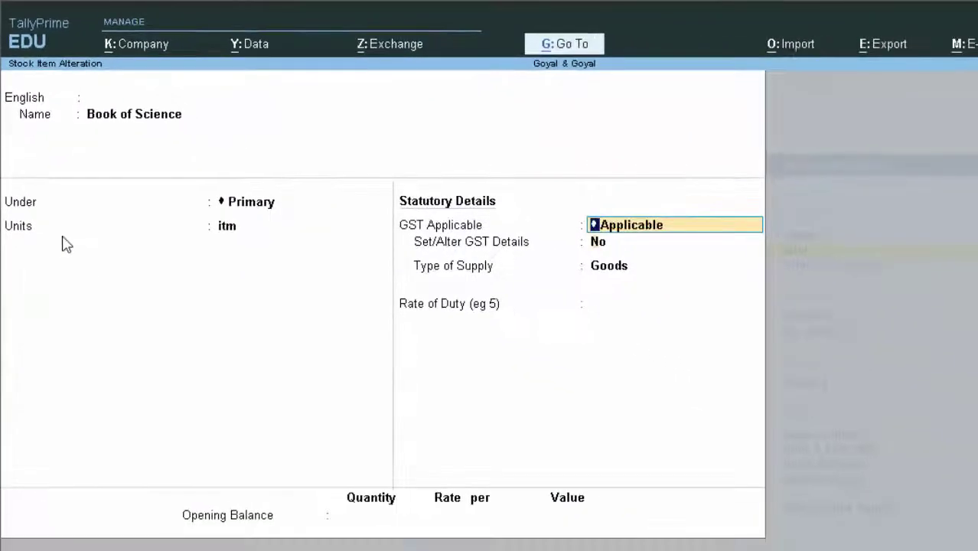
Step: Keep GST Applicable and supply type Goods, save the Book of Science item, and return to the Gateway of Tally
{"action": "key", "text": "Return"}
{"action": "key", "text": "Return"}
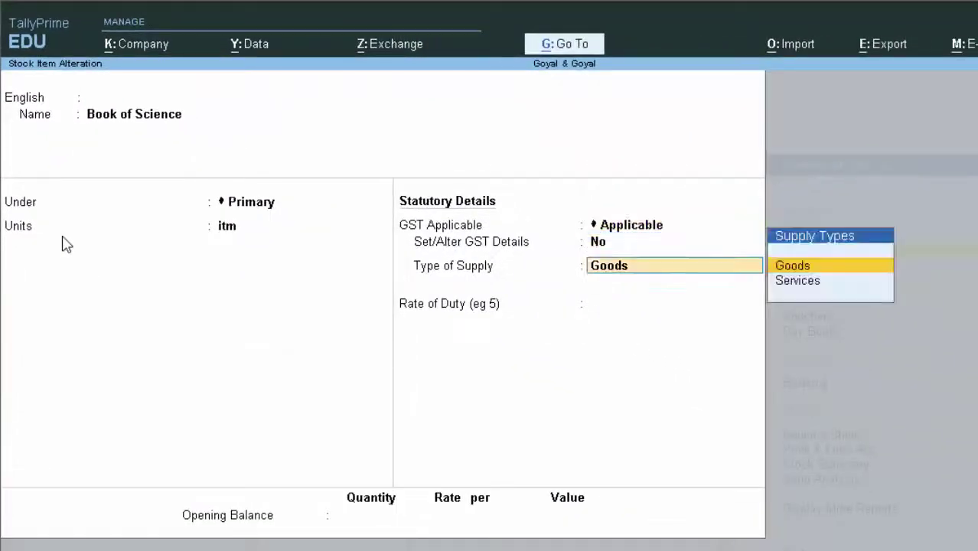
{"action": "key", "text": "Return"}
{"action": "key", "text": "Return"}
{"action": "key", "text": "Return"}
{"action": "key", "text": "Return"}
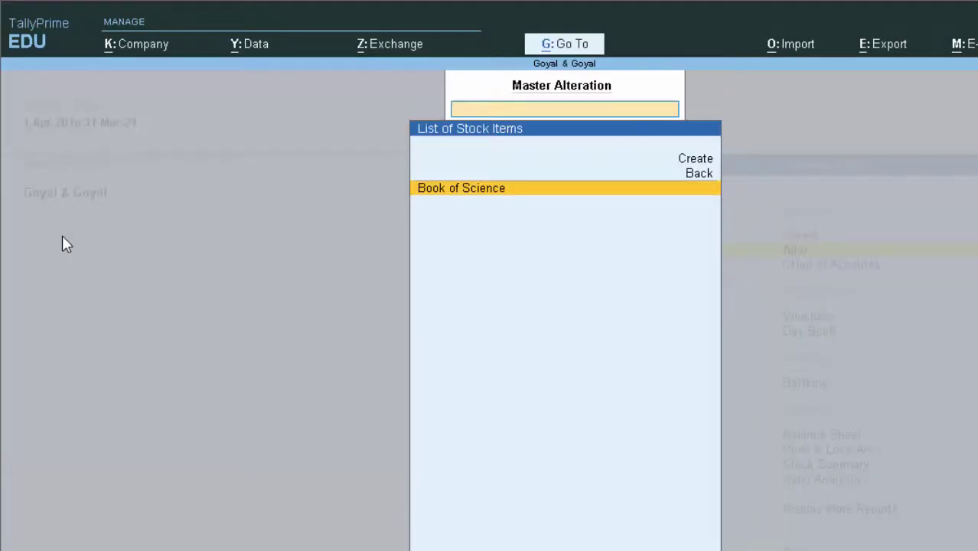
{"action": "key", "text": "Escape"}
{"action": "key", "text": "Escape"}
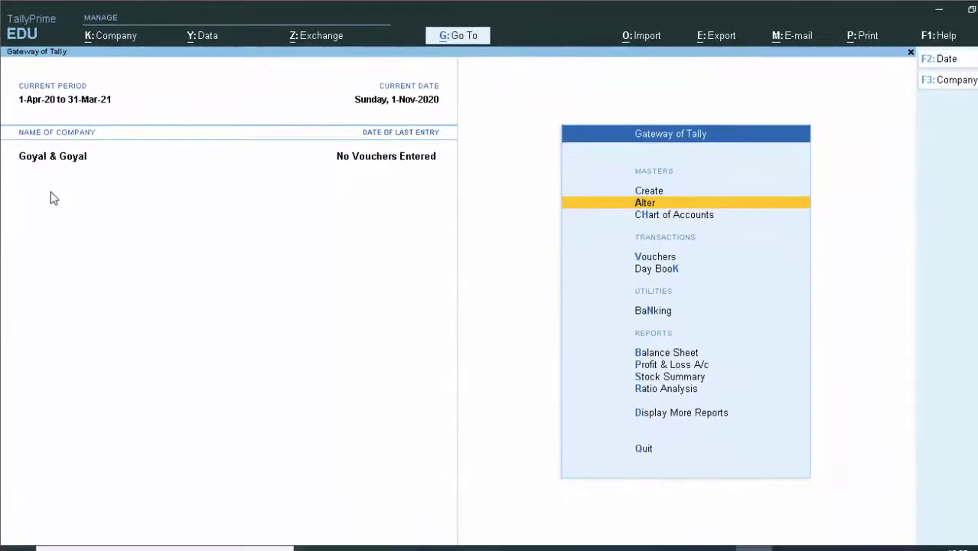
Step: Start a purchase voucher with supplier invoice number 89686 dated 1-Nov-20 and Cash as the party account
{"action": "key", "text": "Down"}
{"action": "key", "text": "Down"}
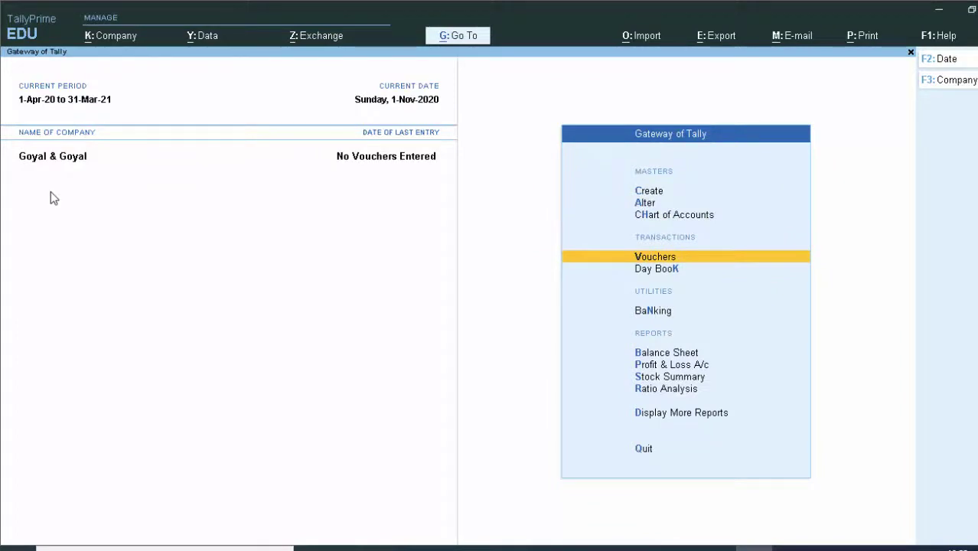
{"action": "key", "text": "Return"}
{"action": "type", "text": "89686"}
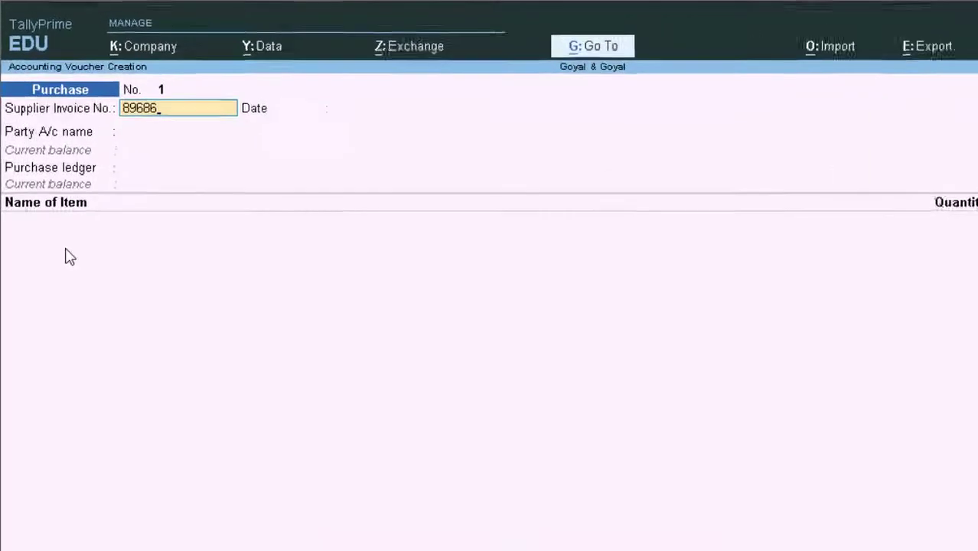
{"action": "key", "text": "Return"}
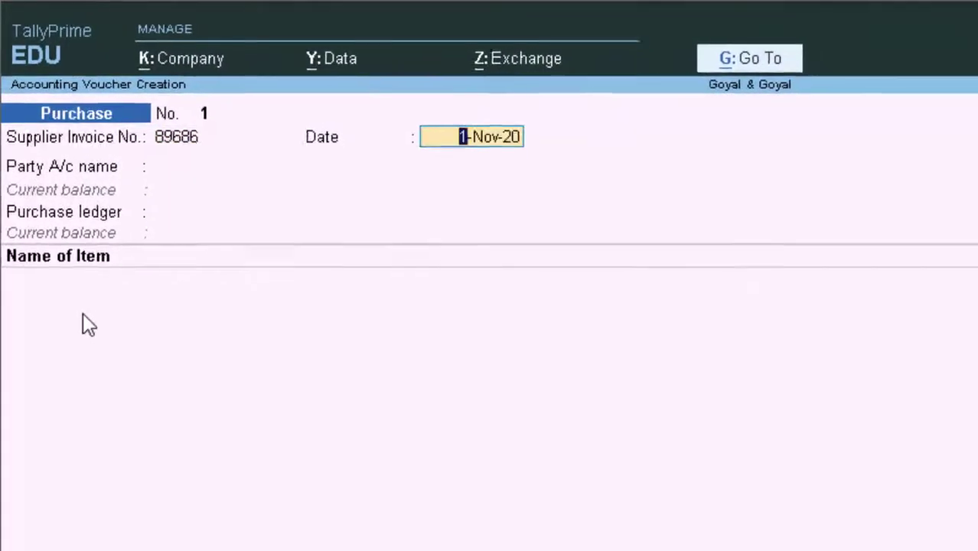
{"action": "key", "text": "Return"}
{"action": "key", "text": "Return"}
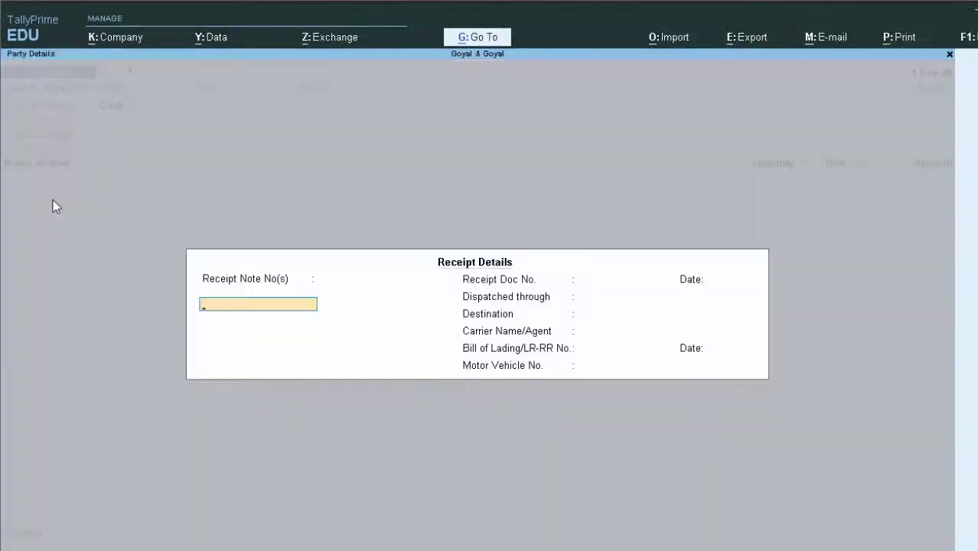
Step: Leave all receipt details of the purchase voucher blank and continue to the party details
{"action": "key", "text": "Return"}
{"action": "key", "text": "Return"}
{"action": "key", "text": "Return"}
{"action": "key", "text": "Return"}
{"action": "key", "text": "Return"}
{"action": "key", "text": "Return"}
{"action": "key", "text": "Return"}
{"action": "key", "text": "Return"}
{"action": "key", "text": "Return"}
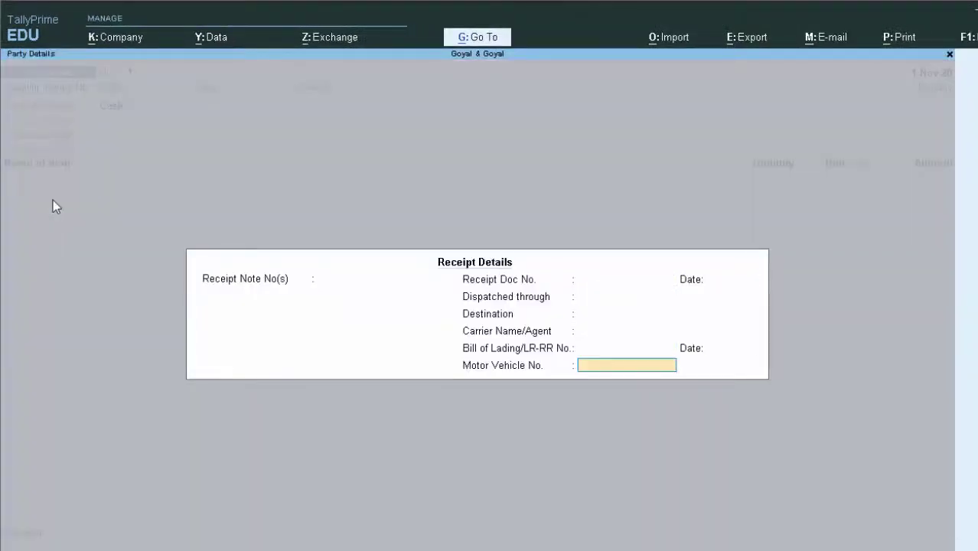
{"action": "key", "text": "Return"}
Step: Accept the Cash party details with state Uttar Pradesh, India and Unregistered GST type, and choose Purchase A/c as the purchase ledger
{"action": "key", "text": "Return"}
{"action": "key", "text": "Return"}
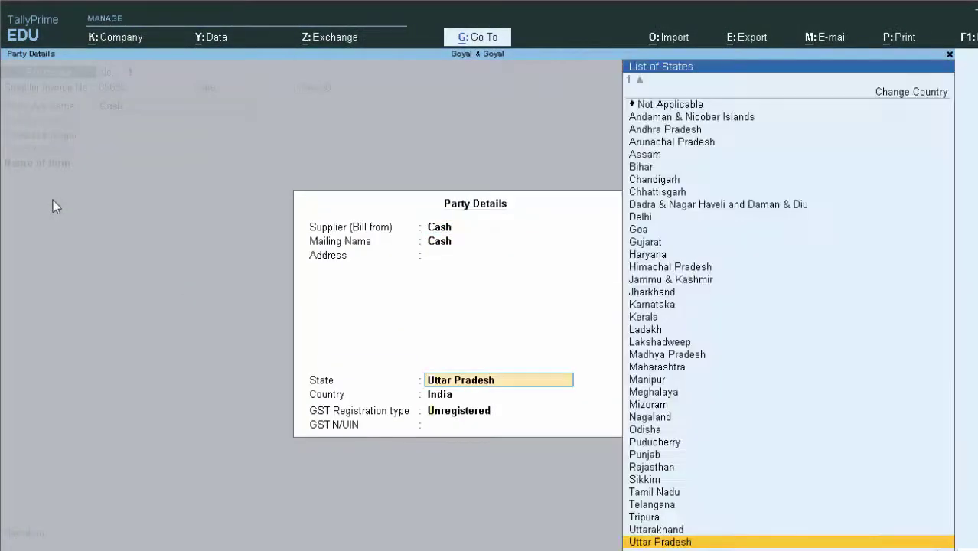
{"action": "key", "text": "Return"}
{"action": "key", "text": "Return"}
{"action": "key", "text": "Return"}
{"action": "key", "text": "Return"}
{"action": "key", "text": "Return"}
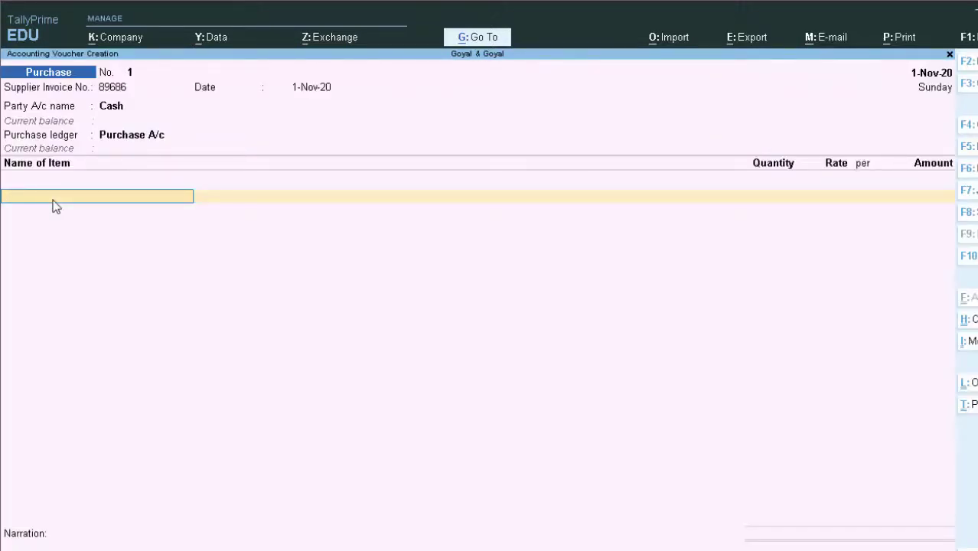
Step: Add Book of Science to the purchase voucher with a quantity of 80 itm at a rate of 270 per itm
{"action": "type", "text": "B"}
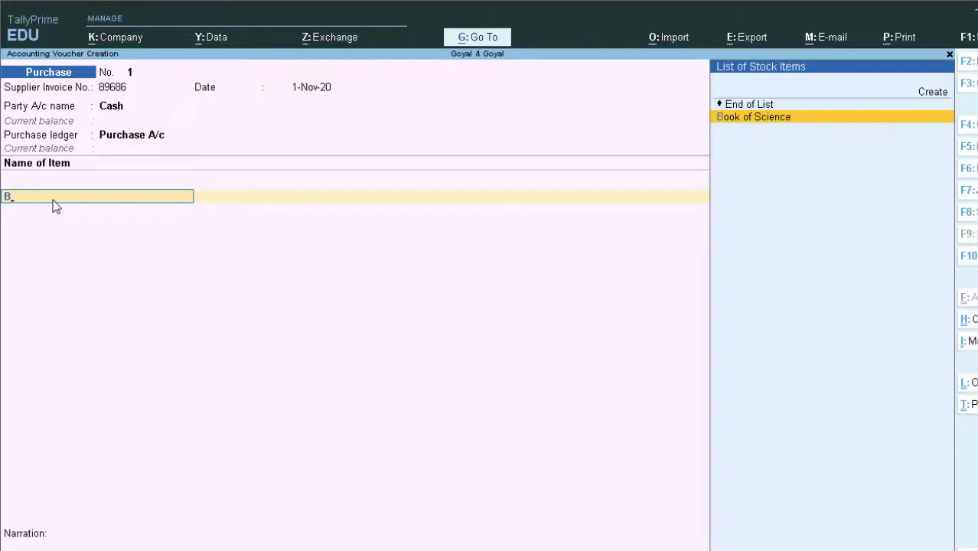
{"action": "key", "text": "Return"}
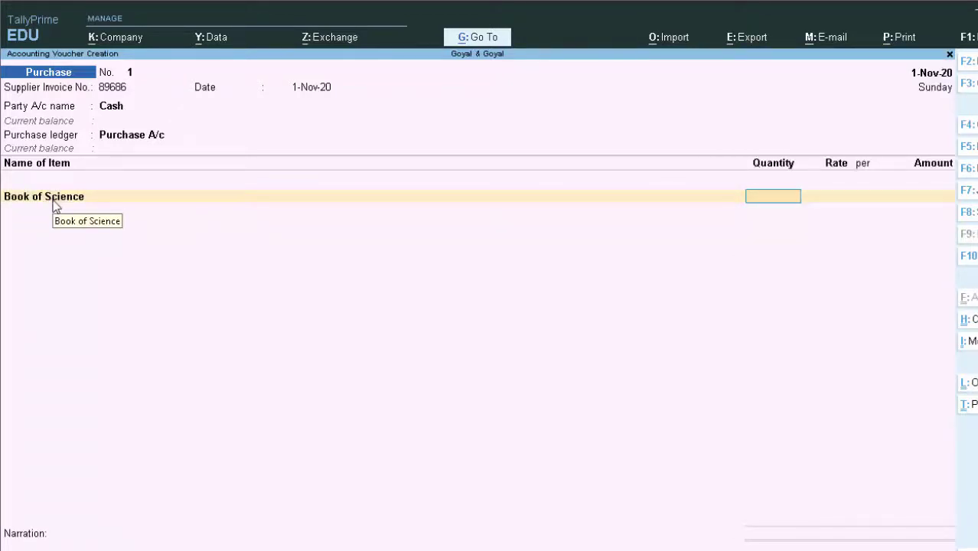
{"action": "type", "text": "80"}
{"action": "key", "text": "Return"}
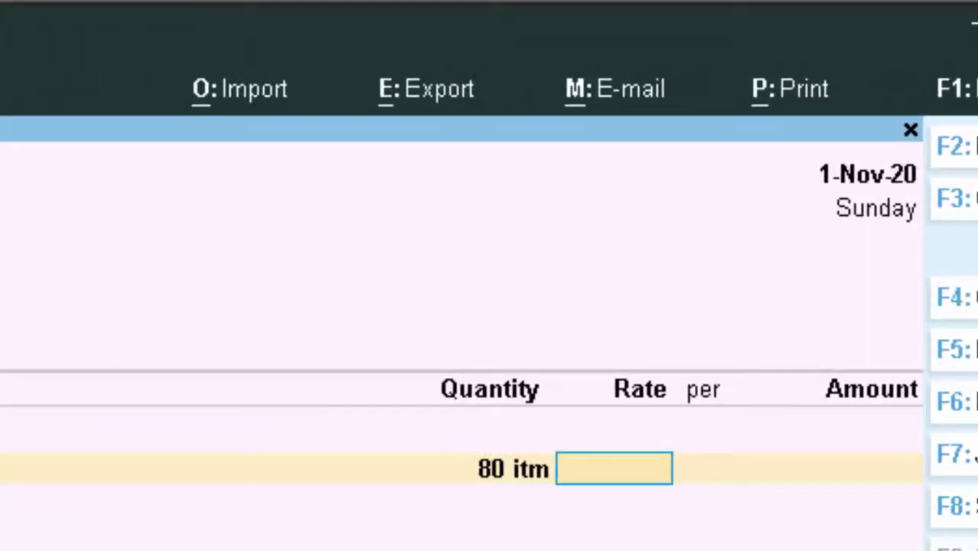
{"action": "type", "text": "270"}
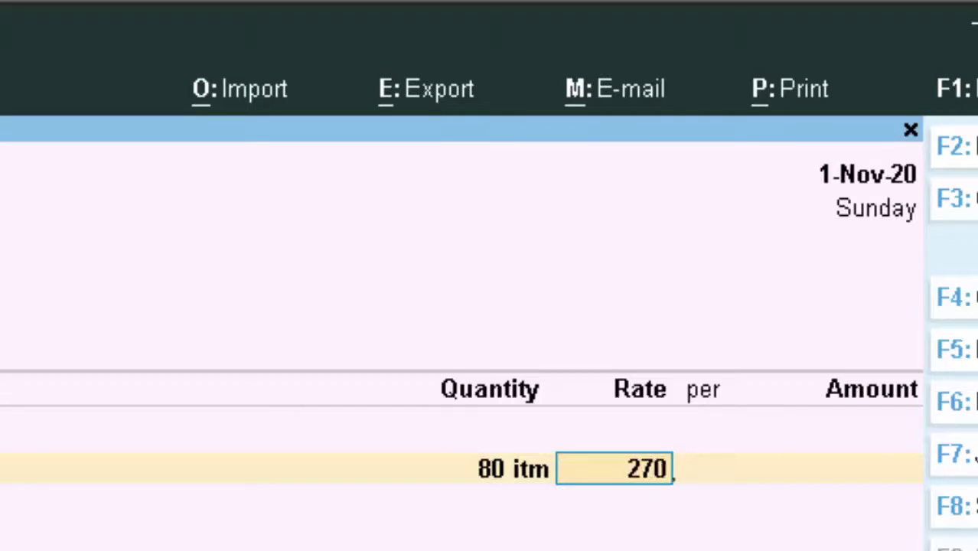
{"action": "key", "text": "Return"}
{"action": "key", "text": "Return"}
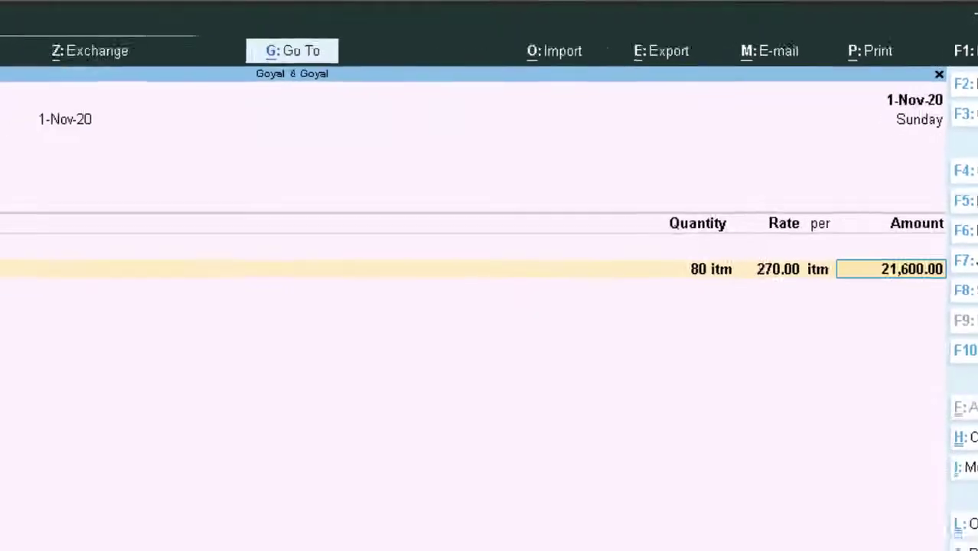
Step: Accept the line amount, end the item list without a narration, and save the purchase voucher
{"action": "key", "text": "Return"}
{"action": "key", "text": "Return"}
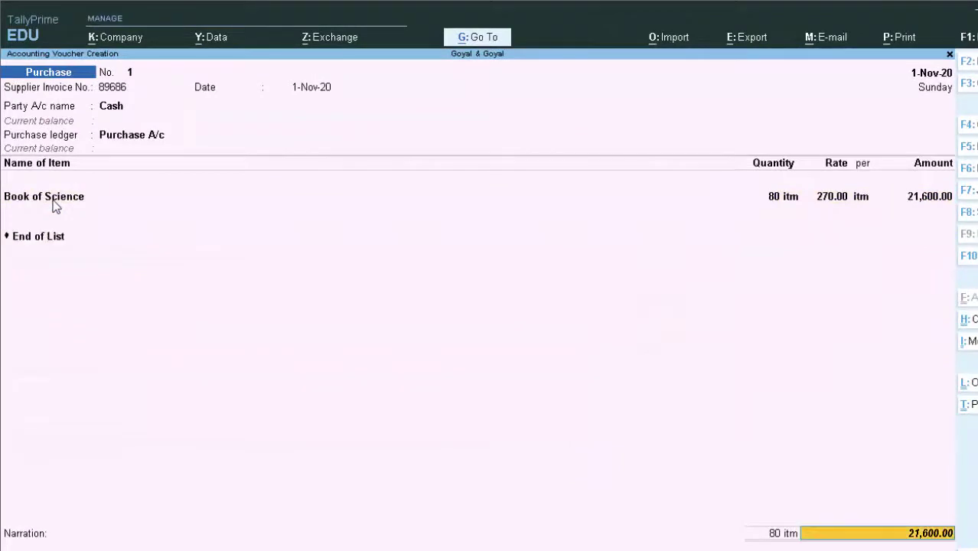
{"action": "key", "text": "Return"}
{"action": "key", "text": "Return"}
{"action": "key", "text": "Return"}
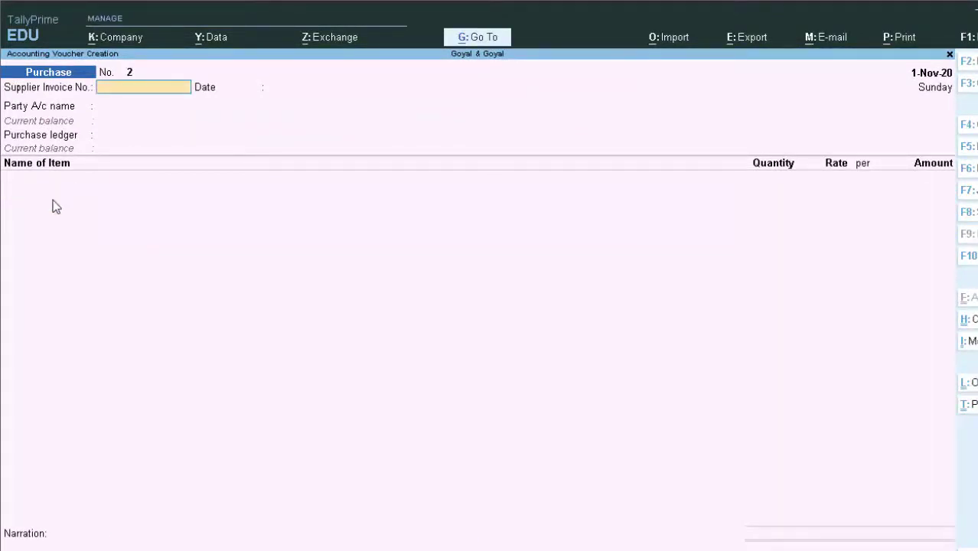
Step: Enter supplier invoice number 789 dated 1-Nov-20 in the second purchase voucher and select Cash as its party account
{"action": "type", "text": "789"}
{"action": "key", "text": "Return"}
{"action": "key", "text": "Return"}
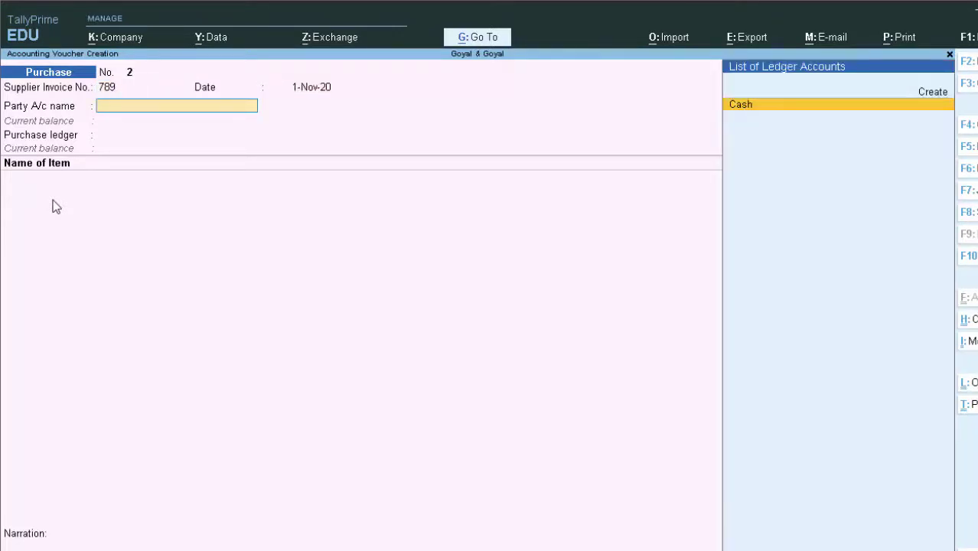
{"action": "key", "text": "Return"}
Step: Leave the second voucher's receipt details blank and continue to its party details
{"action": "key", "text": "Return"}
{"action": "key", "text": "Return"}
{"action": "key", "text": "Return"}
{"action": "key", "text": "Return"}
{"action": "key", "text": "Return"}
{"action": "key", "text": "Return"}
{"action": "key", "text": "Return"}
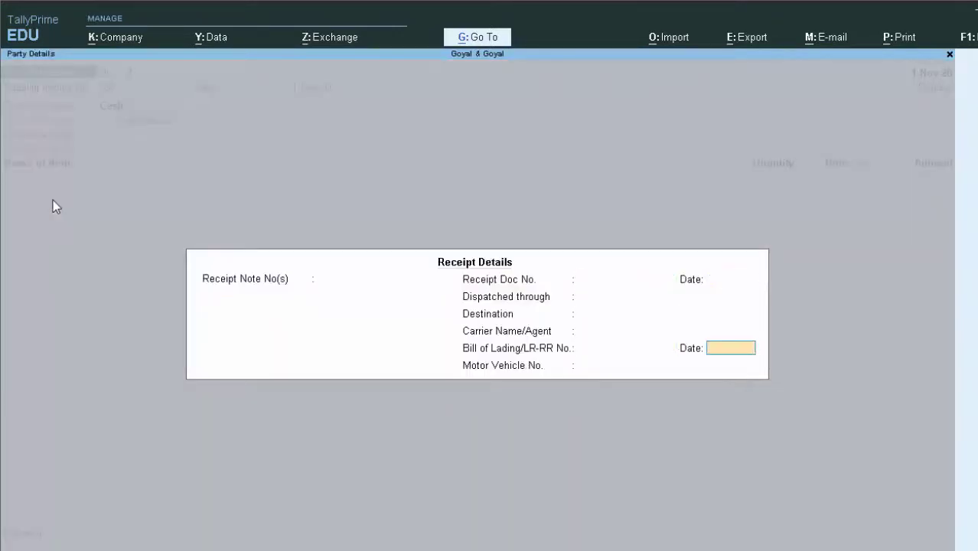
{"action": "key", "text": "Return"}
{"action": "key", "text": "Return"}
Step: Accept the second voucher's Cash party details for Uttar Pradesh, India as Unregistered, and select Purchase A/c as the purchase ledger
{"action": "key", "text": "Return"}
{"action": "key", "text": "Return"}
{"action": "key", "text": "Return"}
{"action": "key", "text": "Return"}
{"action": "key", "text": "Return"}
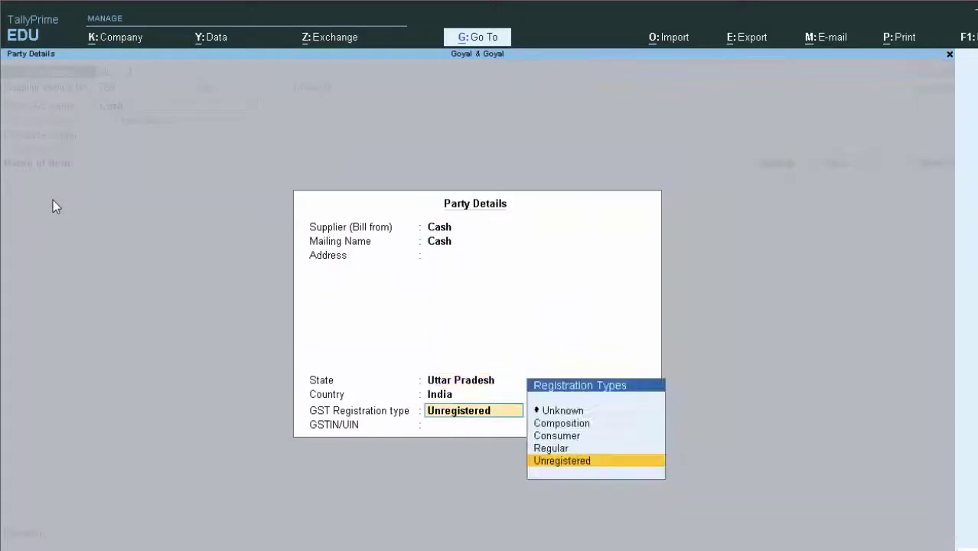
{"action": "key", "text": "Return"}
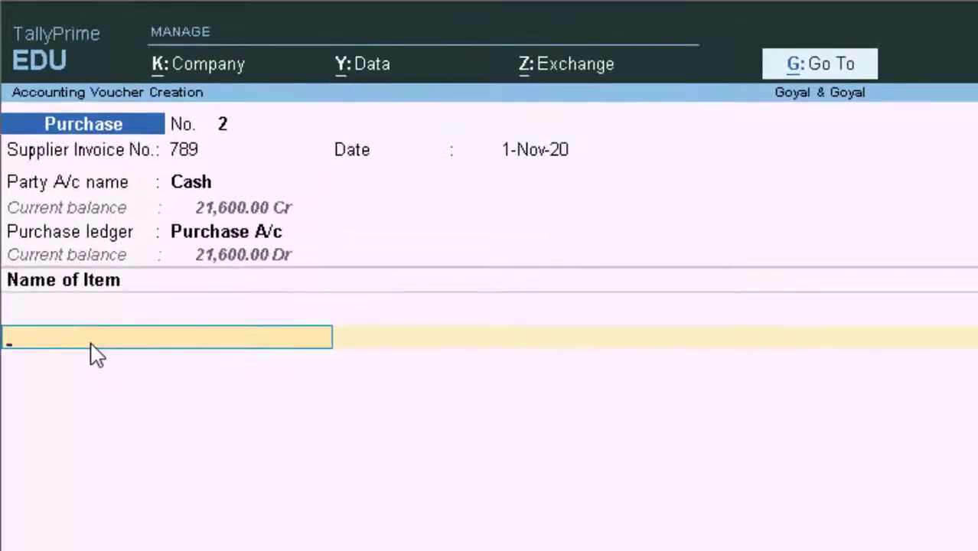
Step: Start a new stock item named Sugar from the second voucher's item line and place it under Primary
{"action": "key", "text": "alt+c"}
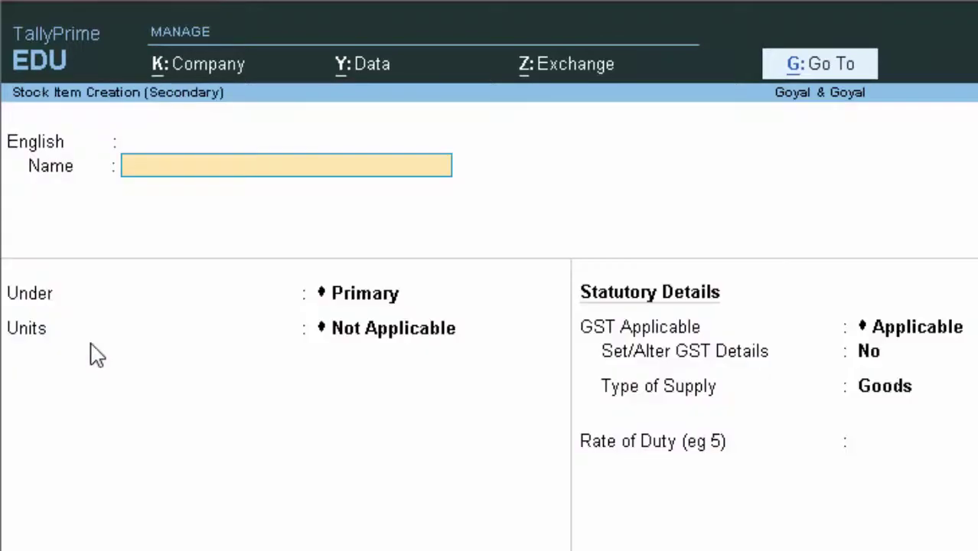
{"action": "type", "text": "Sugar"}
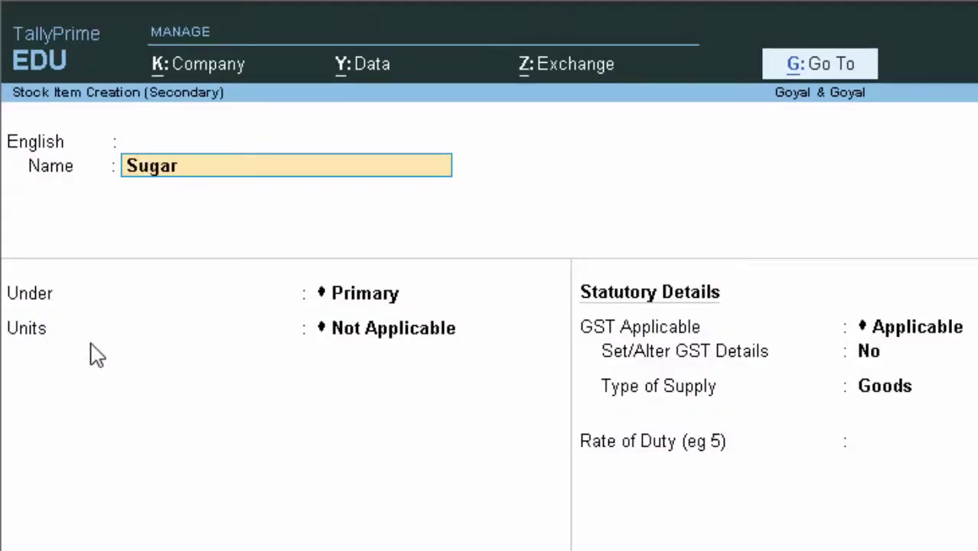
{"action": "key", "text": "Return"}
{"action": "key", "text": "Return"}
{"action": "key", "text": "Return"}
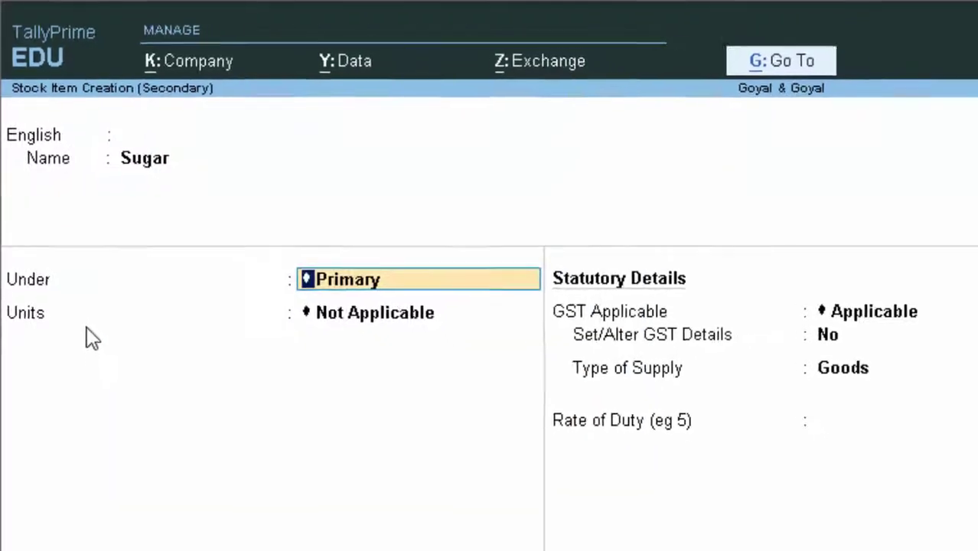
{"action": "key", "text": "Return"}
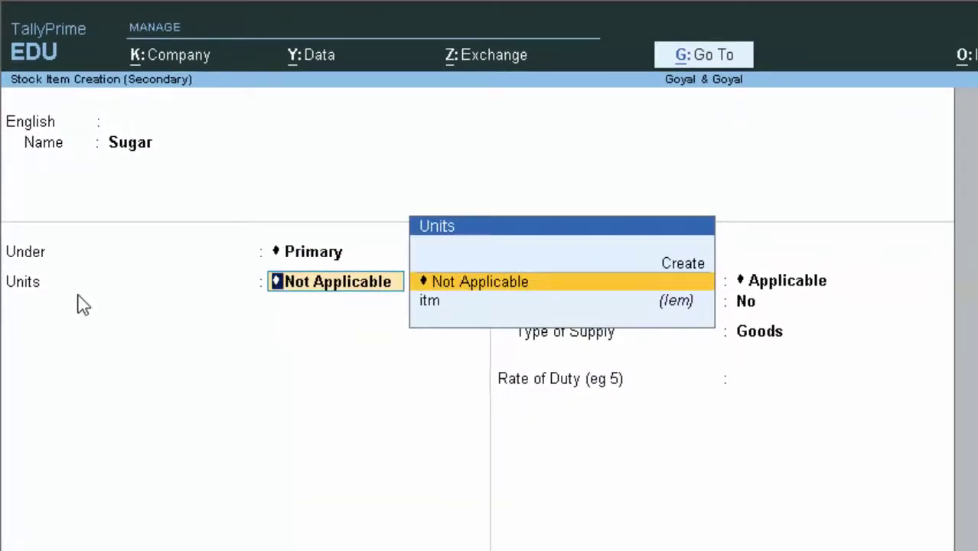
Step: Start a new simple unit for the Sugar item with symbol Kg and formal name Kilogram
{"action": "key", "text": "alt+c"}
{"action": "type", "text": "K"}
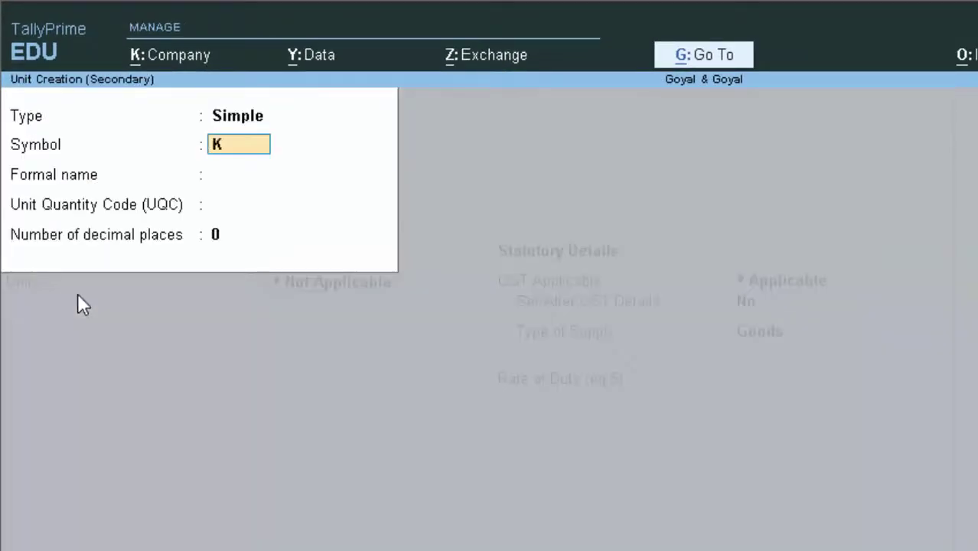
{"action": "type", "text": "g"}
{"action": "key", "text": "Return"}
{"action": "type", "text": "Kilo"}
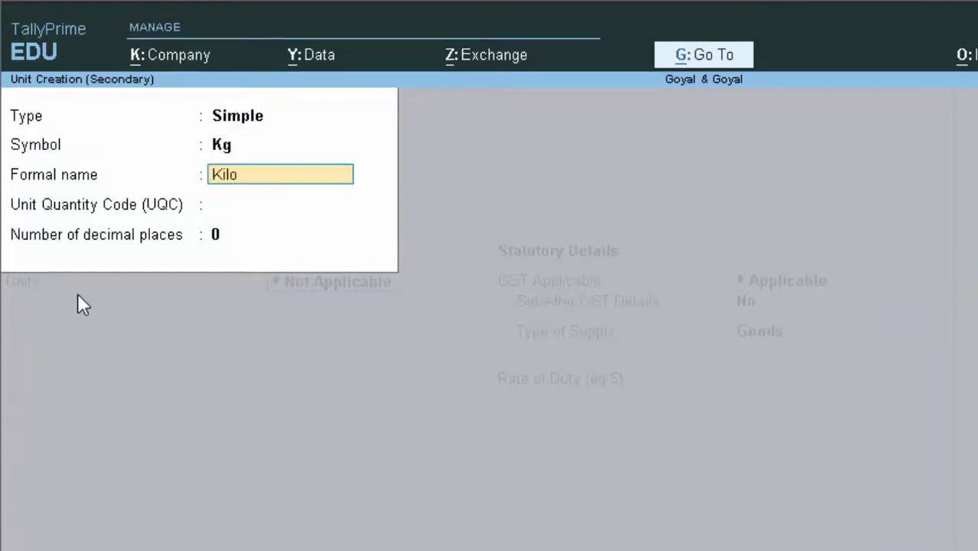
{"action": "type", "text": "gram"}
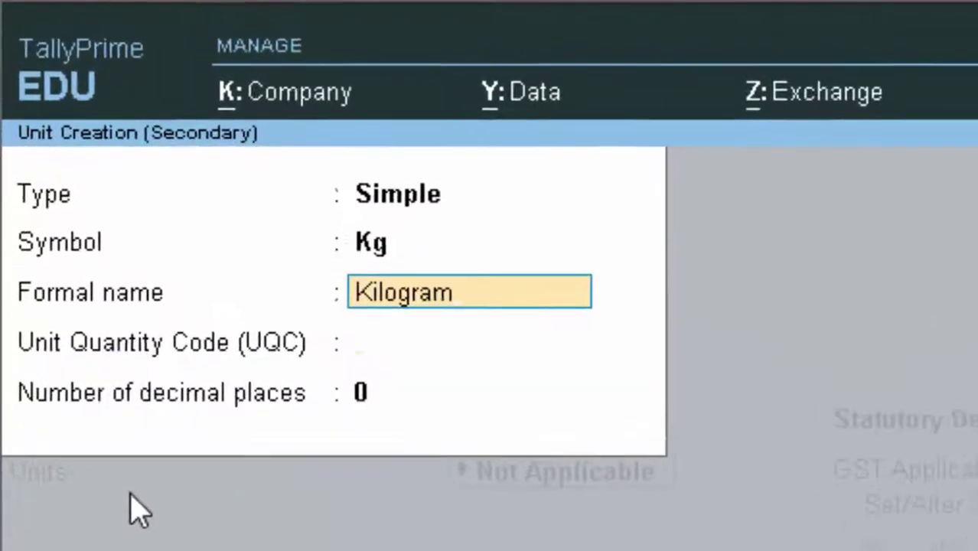
{"action": "key", "text": "Return"}
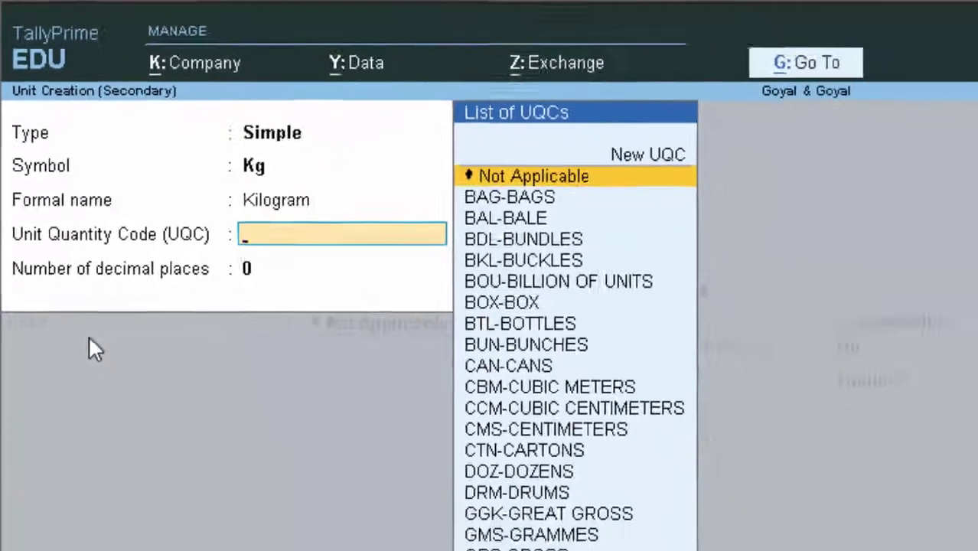
Step: Assign the KGS-KILOGRAMS quantity code to the Kg unit, set 3 decimal places, and save the unit
{"action": "type", "text": "k"}
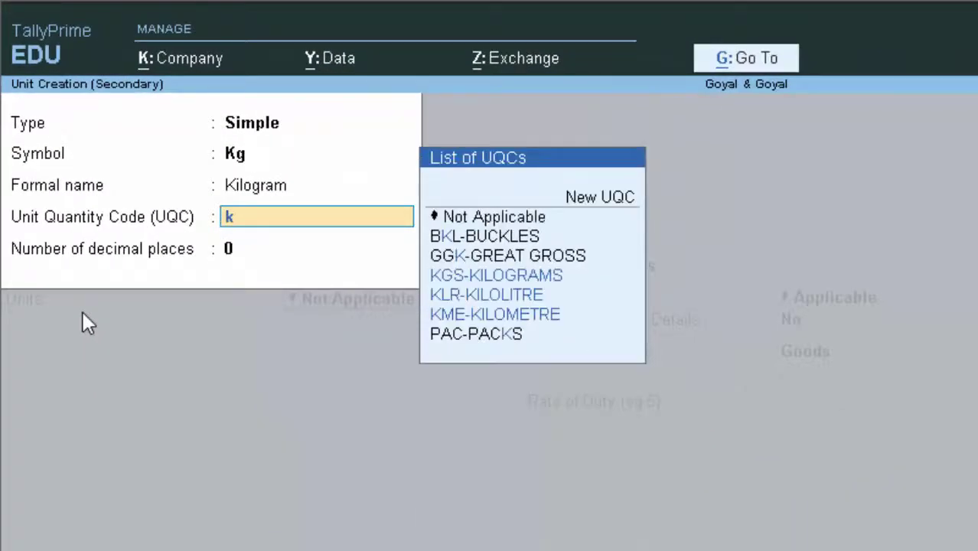
{"action": "key", "text": "Down"}
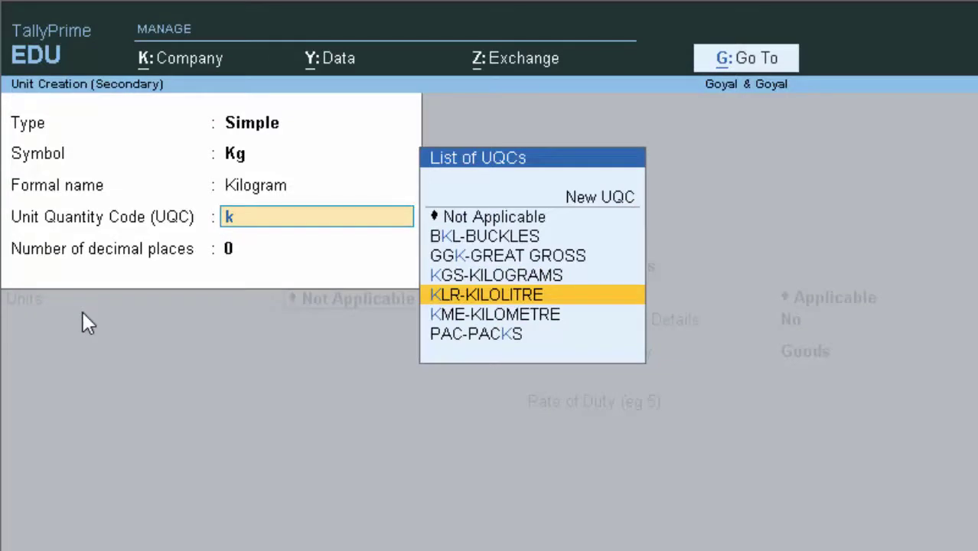
{"action": "key", "text": "Down"}
{"action": "key", "text": "Up"}
{"action": "key", "text": "Up"}
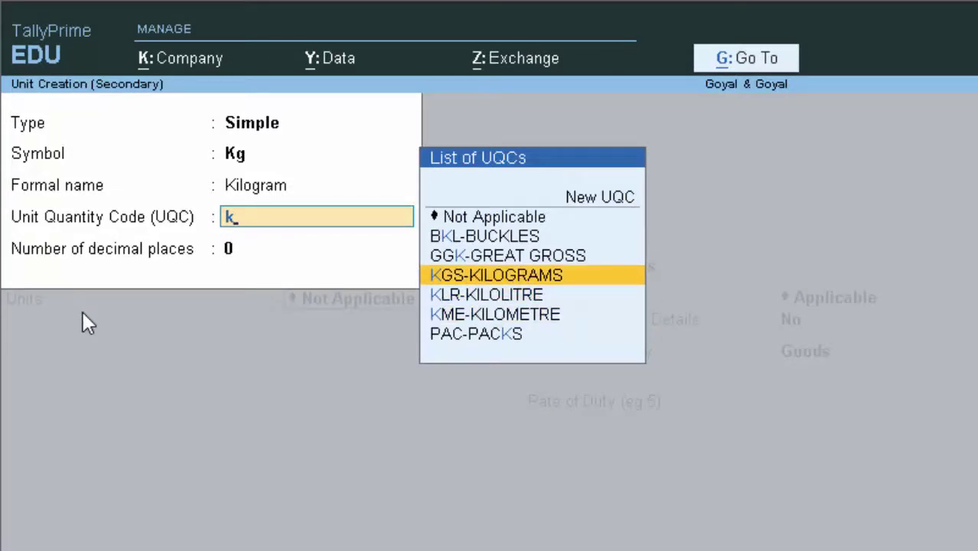
{"action": "key", "text": "Return"}
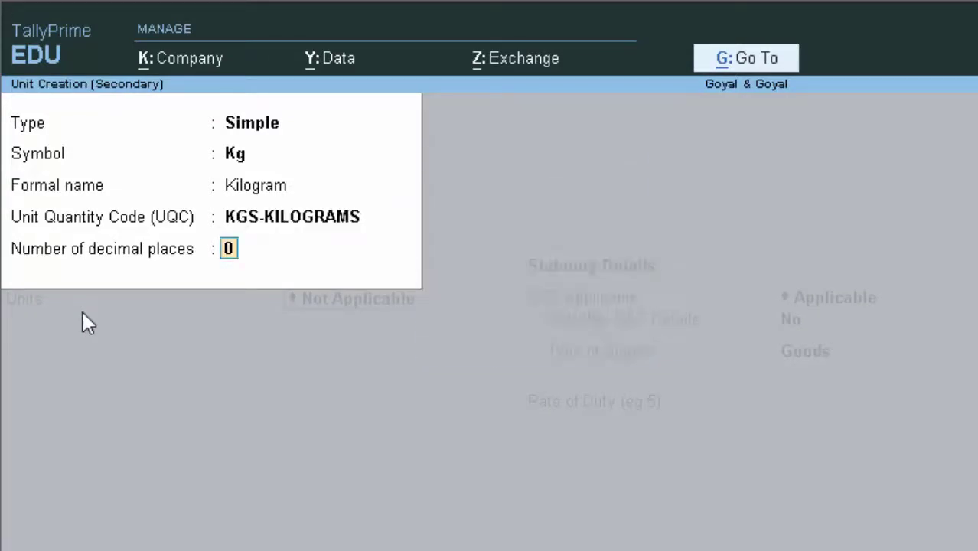
{"action": "type", "text": "3"}
{"action": "key", "text": "Return"}
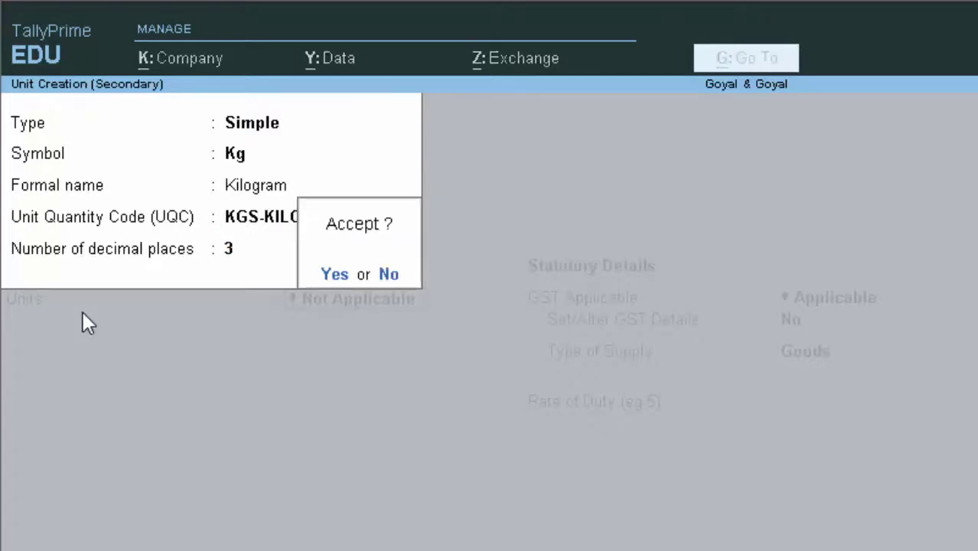
{"action": "key", "text": "Return"}
Step: Keep Sugar's GST as Applicable without GST details, supply type Goods and duty rate 0, and save the stock item
{"action": "key", "text": "Return"}
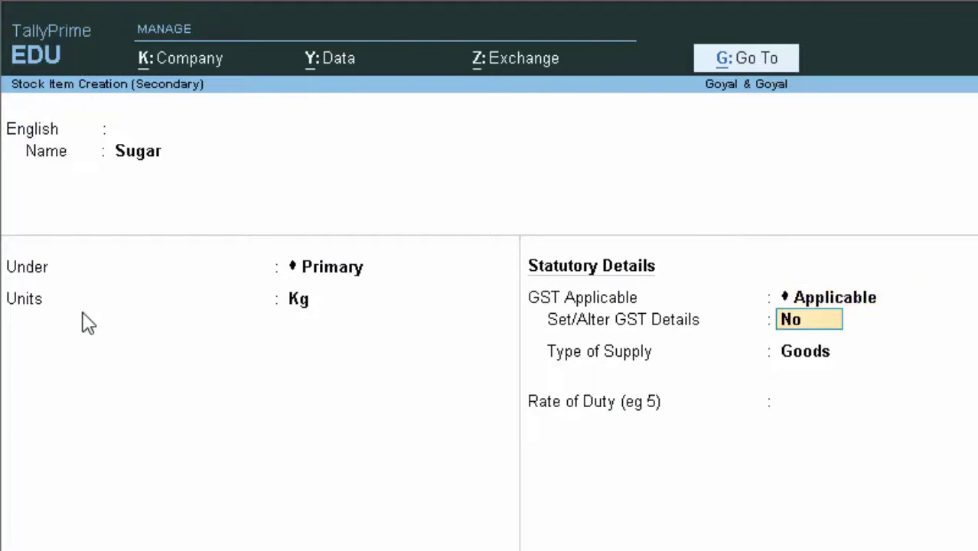
{"action": "key", "text": "Return"}
{"action": "key", "text": "Return"}
{"action": "key", "text": "Return"}
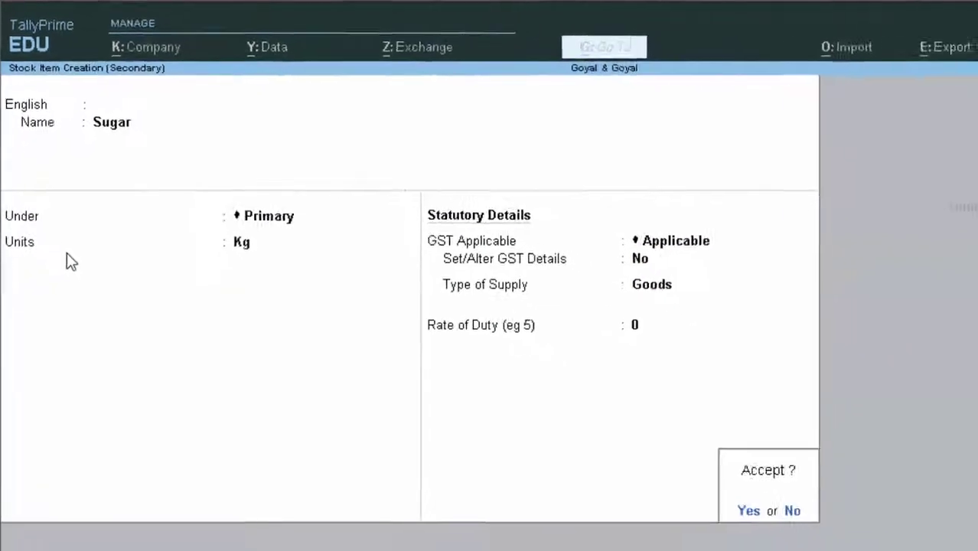
{"action": "key", "text": "Return"}
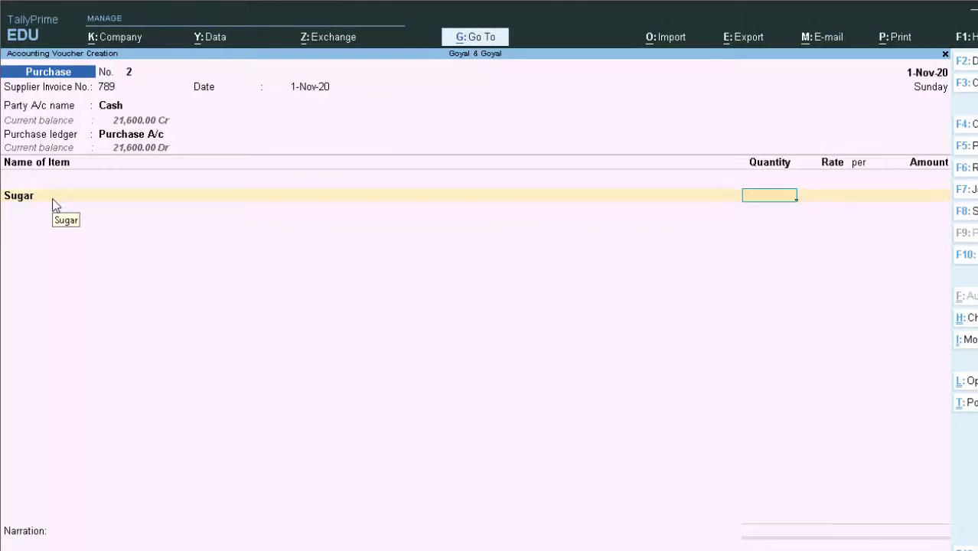
Step: Enter 100 Kg of Sugar at a rate of 40 per Kg and accept the line amount
{"action": "type", "text": "100"}
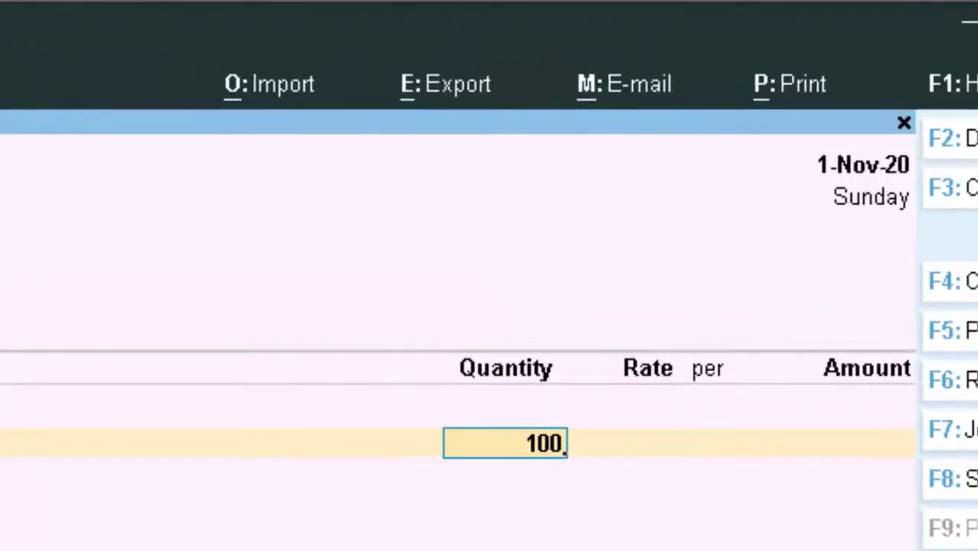
{"action": "key", "text": "Return"}
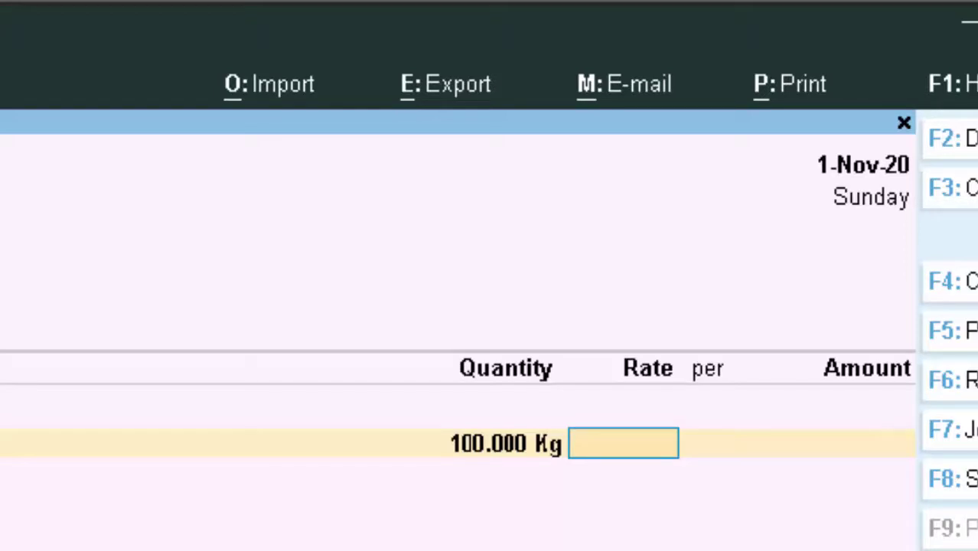
{"action": "type", "text": "40"}
{"action": "key", "text": "Return"}
{"action": "key", "text": "Return"}
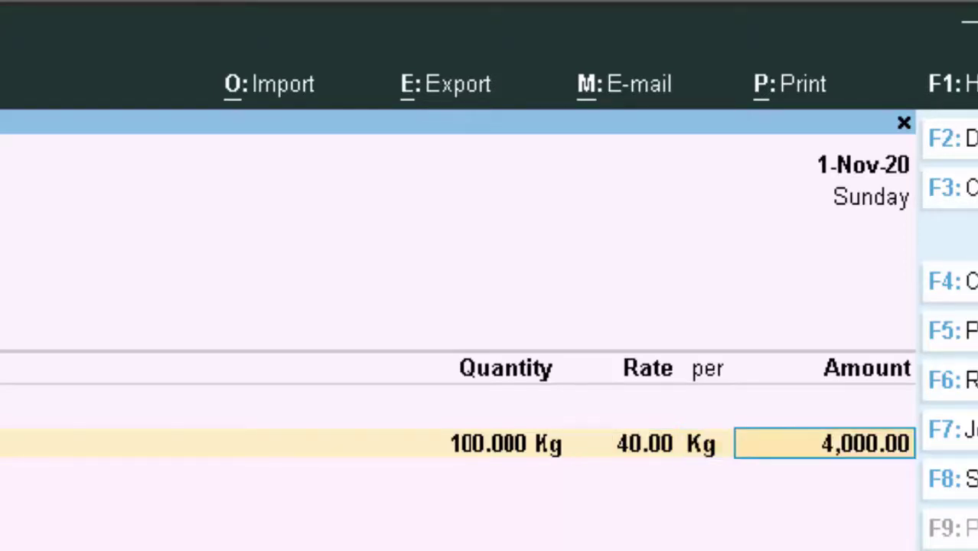
{"action": "key", "text": "Return"}
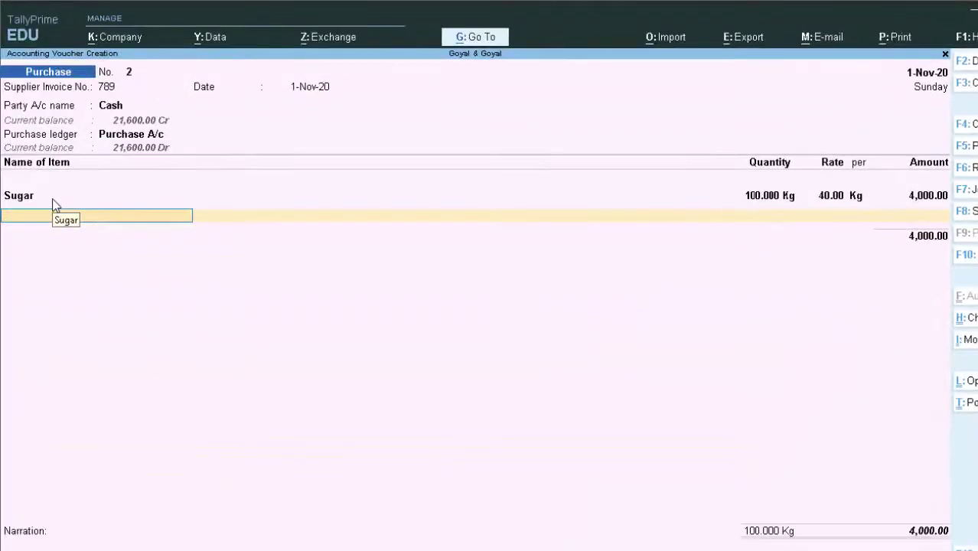
Step: Add a second Sugar line of 0.500 Kg at a rate of 40 per Kg and save the purchase voucher
{"action": "type", "text": "S"}
{"action": "key", "text": "Return"}
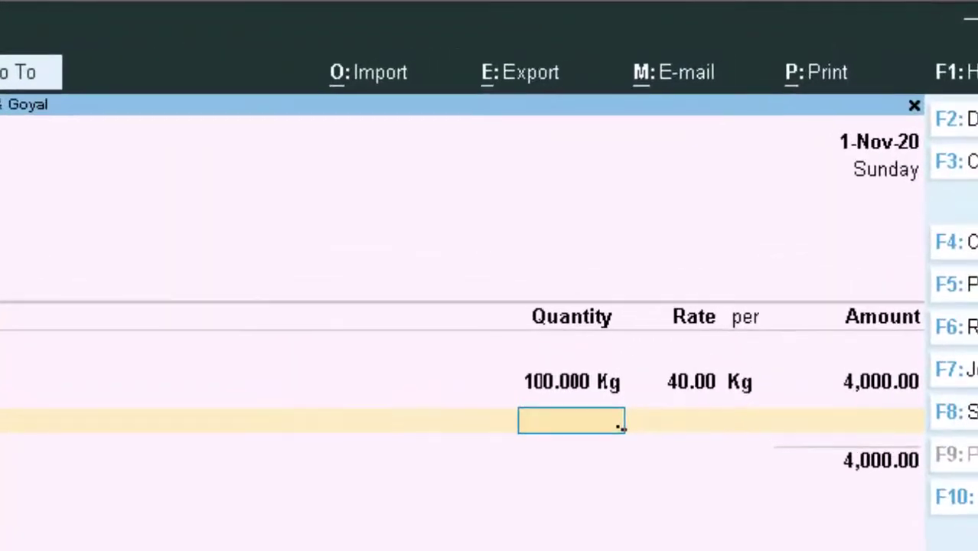
{"action": "type", "text": ".500 Kg"}
{"action": "key", "text": "Return"}
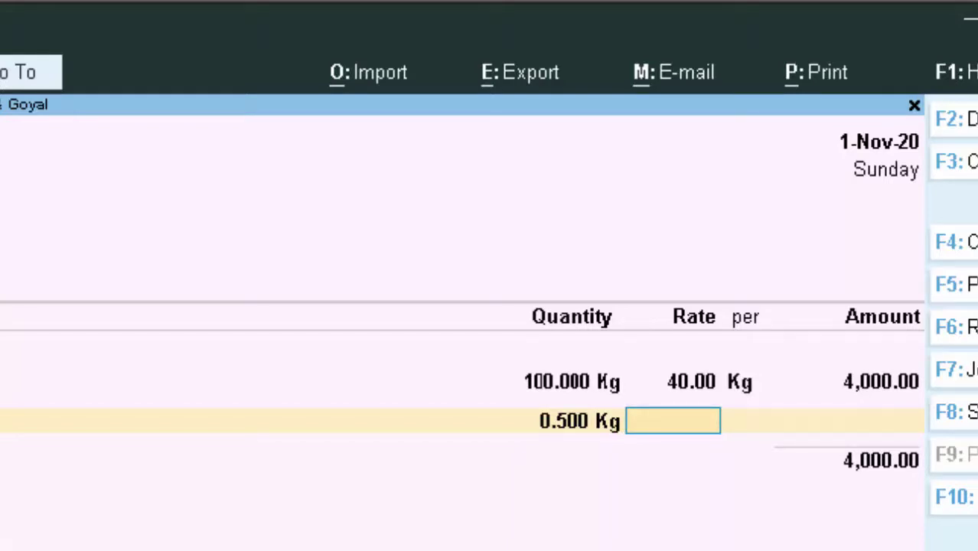
{"action": "type", "text": "40"}
{"action": "key", "text": "Return"}
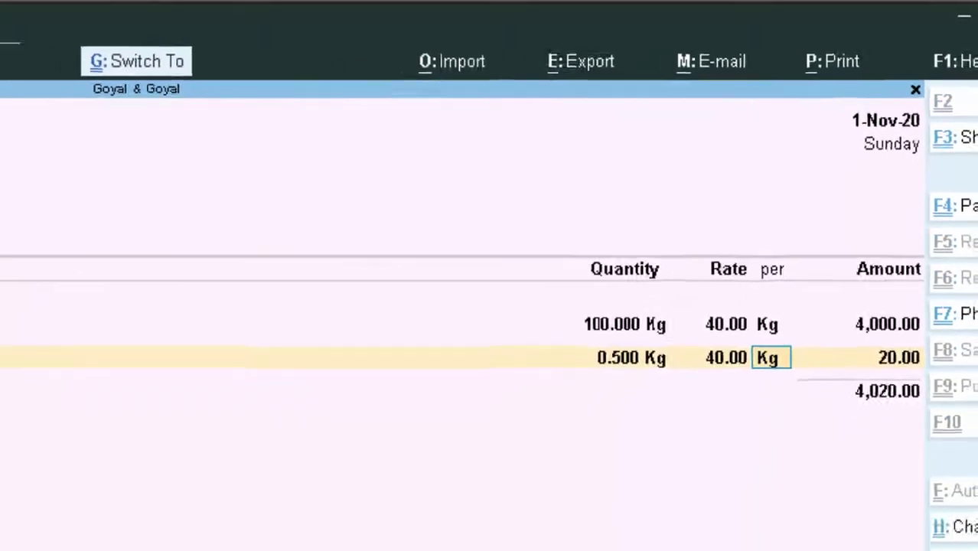
{"action": "key", "text": "ctrl+a"}
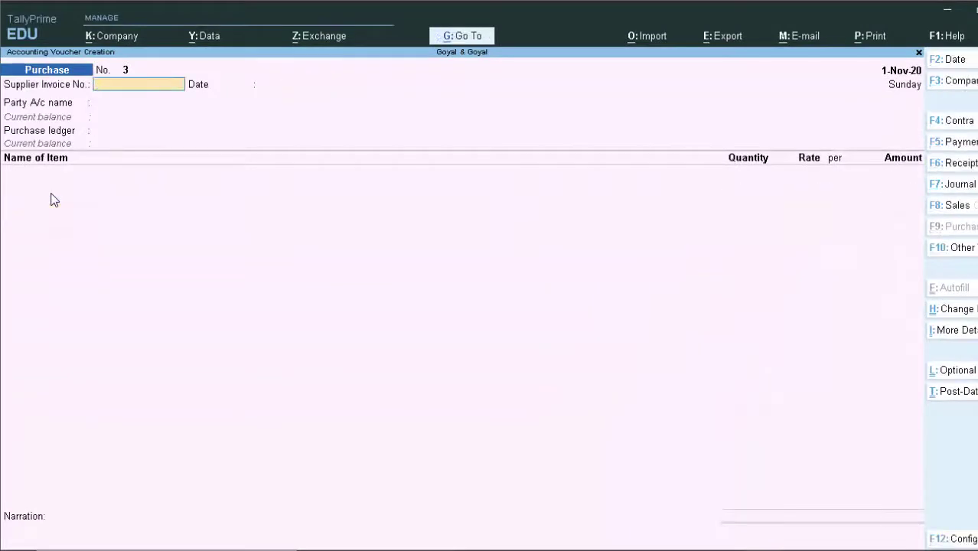